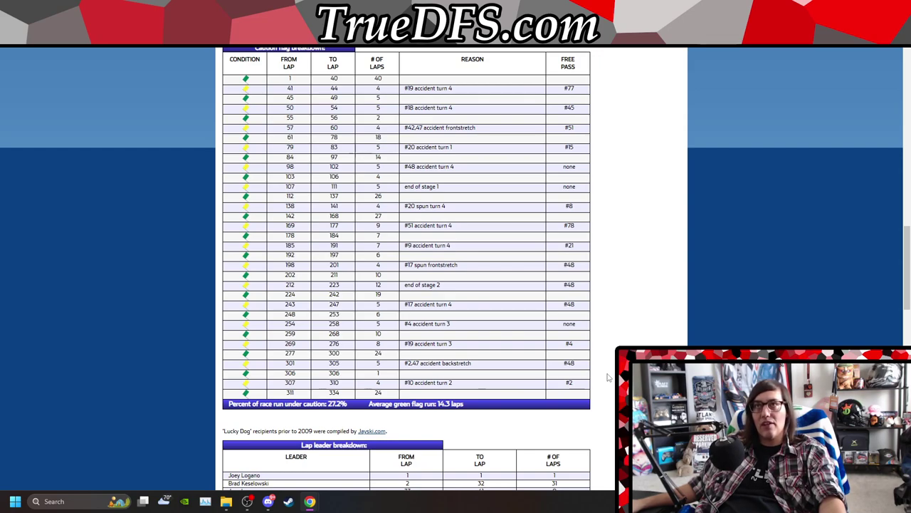
- Review the 2022 Autotrader Echo Park Automotive 500 page, comparing its caution flag breakdown, finishing results and race summary
scroll(412, 240, "up", 2)
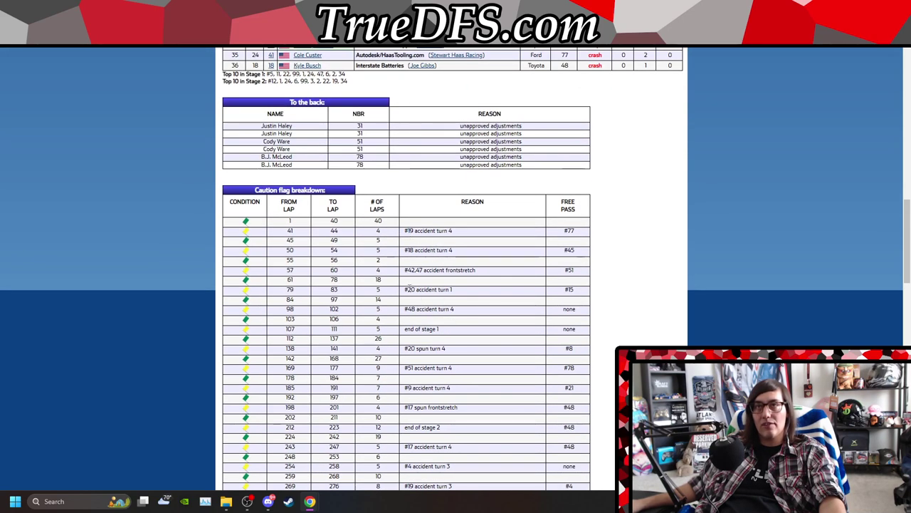
scroll(606, 309, "up", 5)
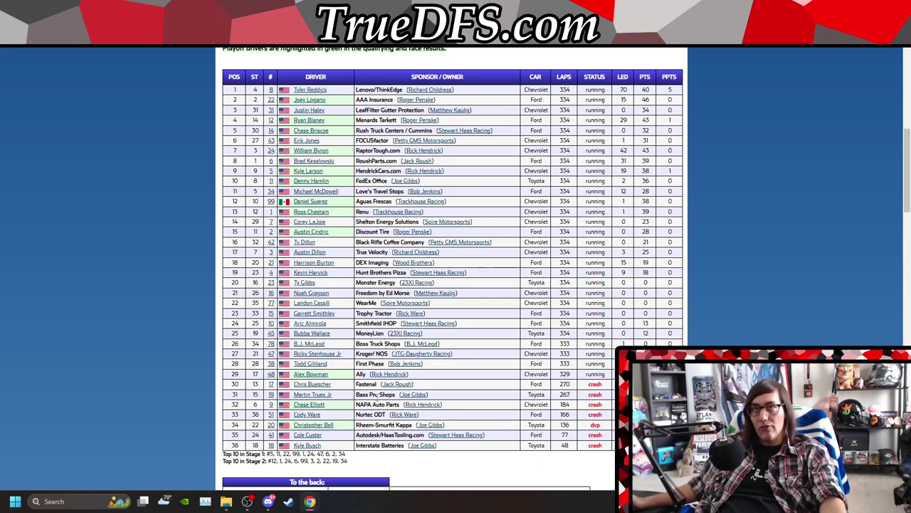
scroll(377, 395, "up", 3)
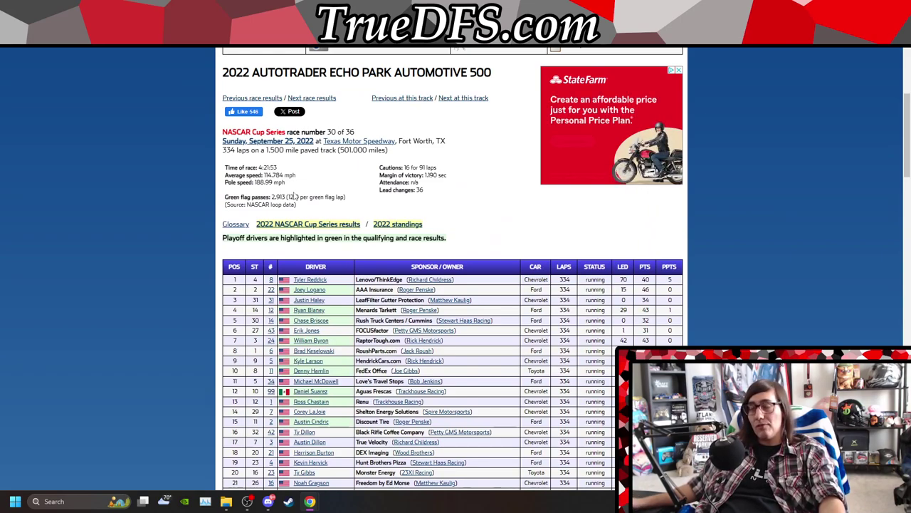
scroll(493, 279, "down", 1)
scroll(493, 279, "down", 3)
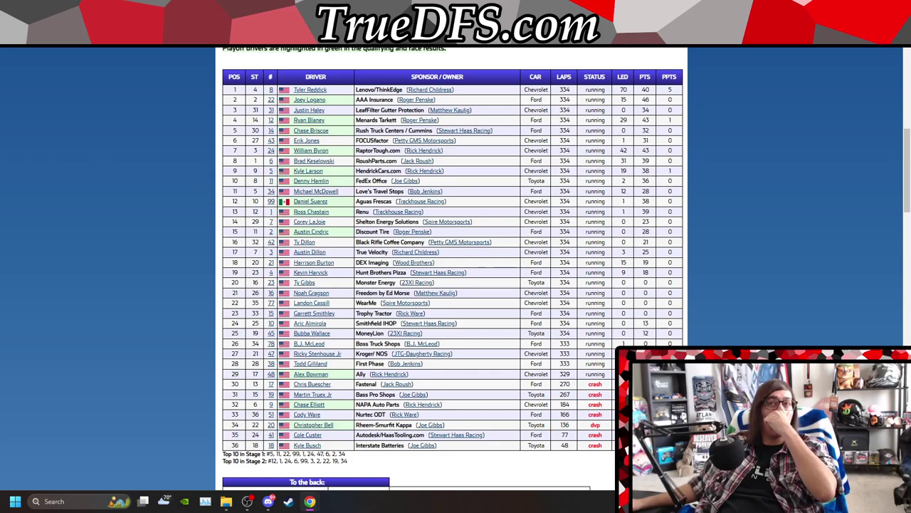
scroll(456, 278, "up", 3)
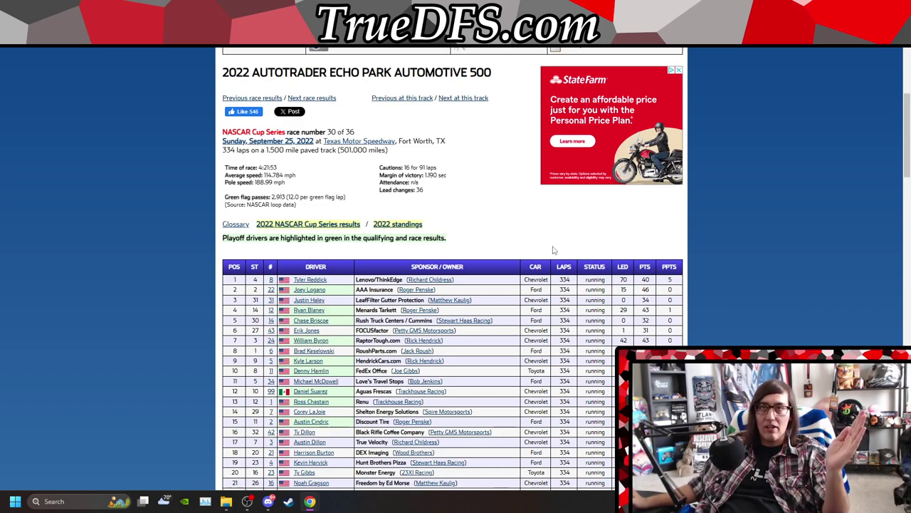
scroll(554, 250, "down", 3)
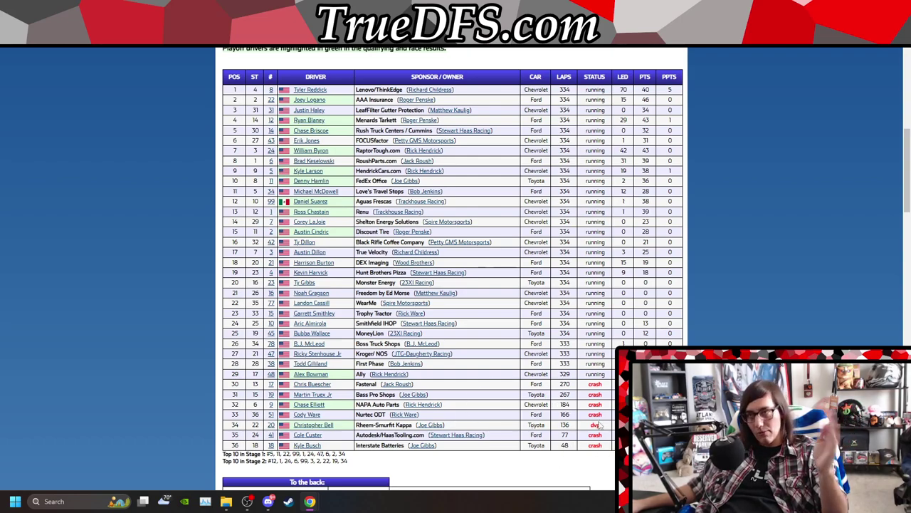
- Go to the 2021 NASCAR Cup Series season results and open race 33 at Fort Worth, dated 10/17/21
key("alt+Left")
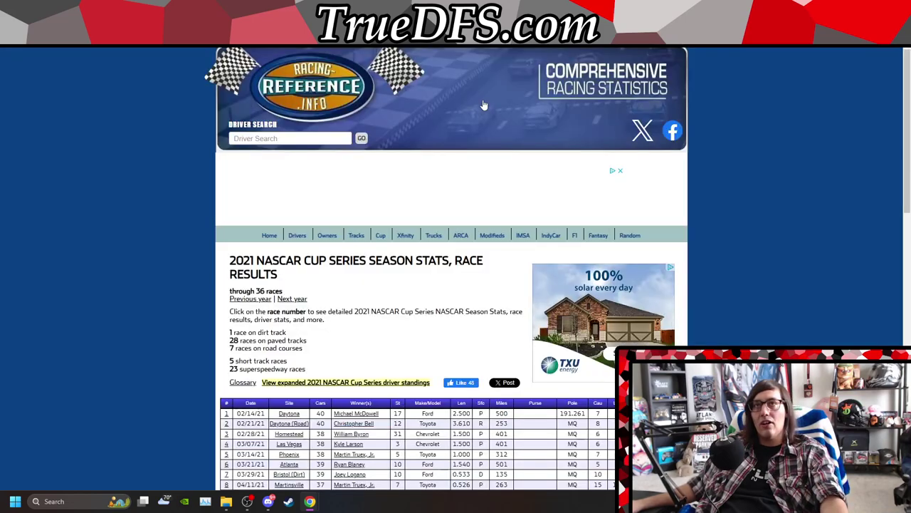
scroll(448, 285, "down", 3)
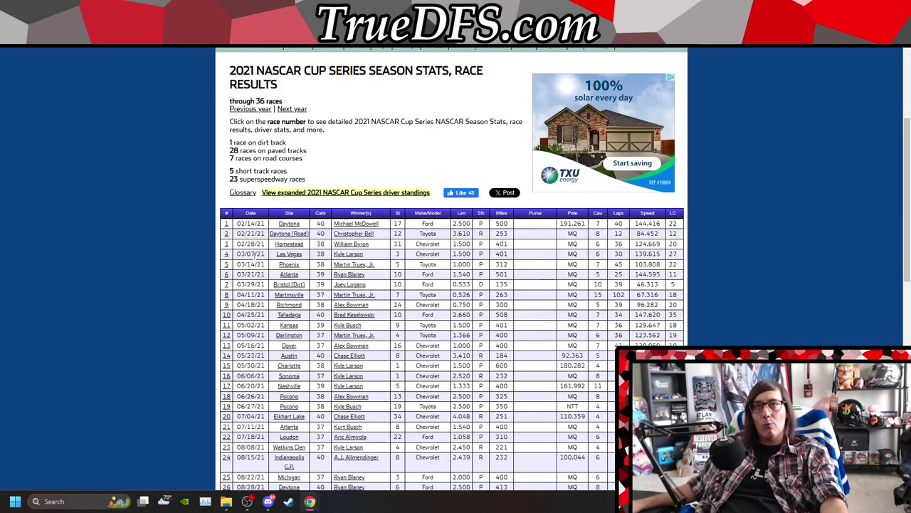
scroll(449, 285, "down", 3)
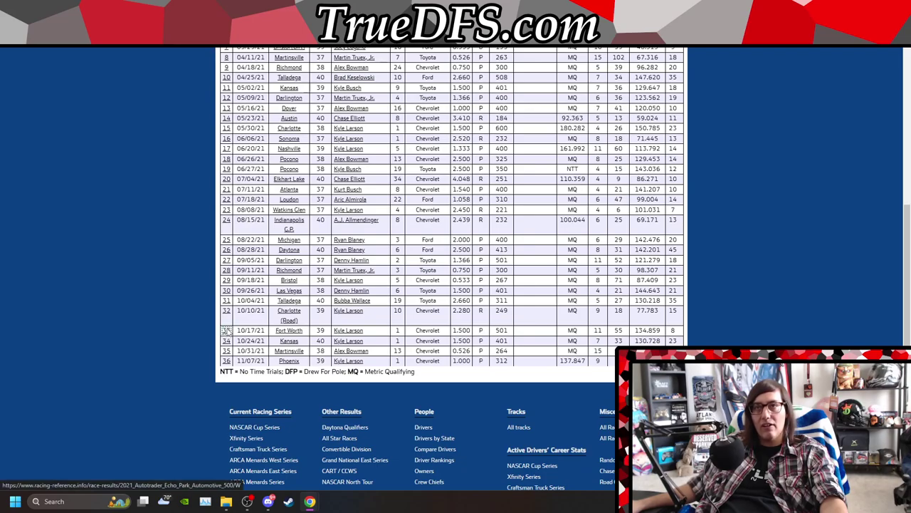
left_click(225, 331)
- Examine the 2021 Fort Worth race's caution flag breakdown, race summary and driver results
scroll(644, 311, "down", 3)
scroll(644, 310, "down", 8)
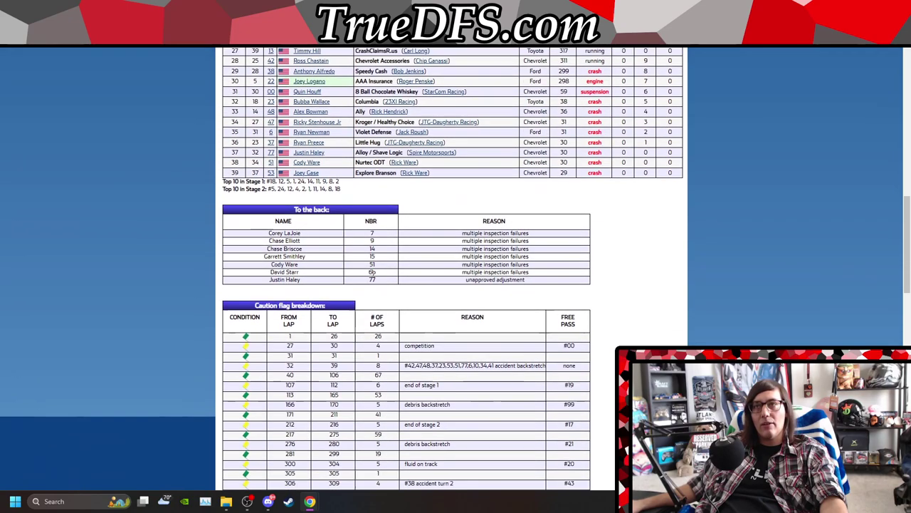
scroll(372, 279, "down", 2)
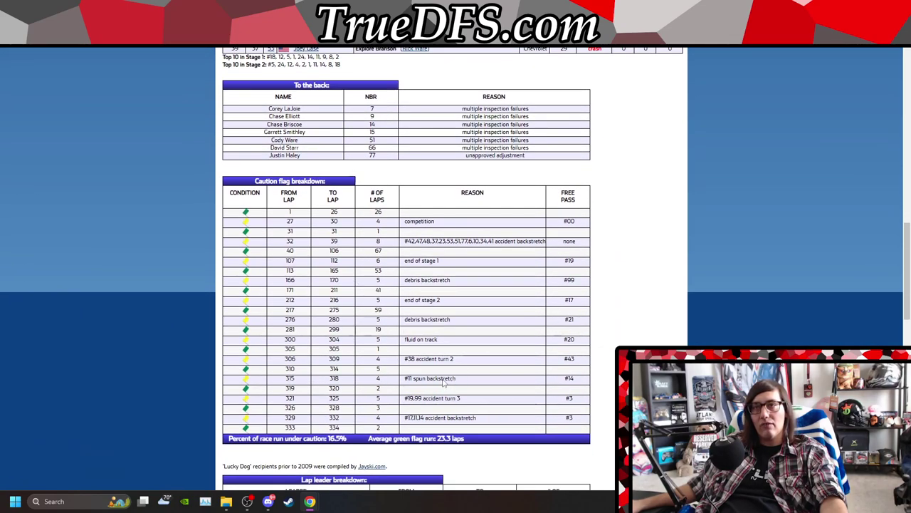
scroll(453, 455, "up", 10)
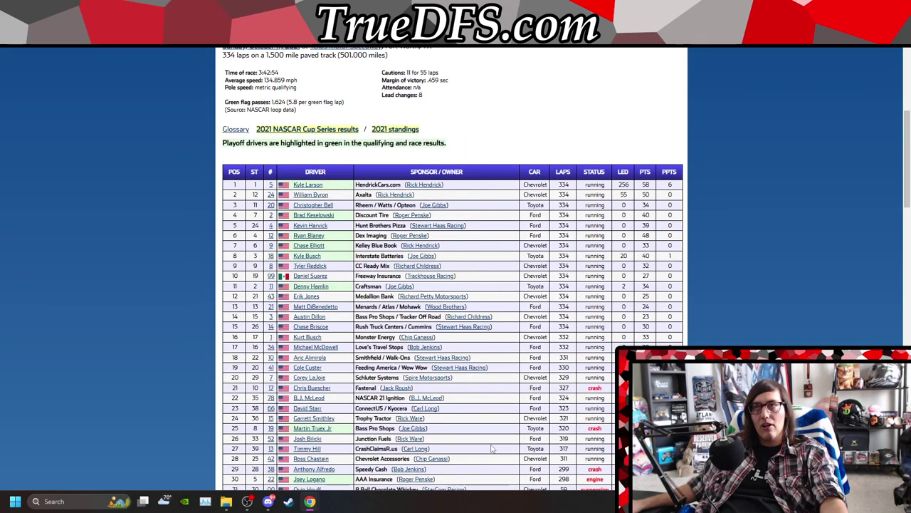
scroll(353, 279, "down", 1)
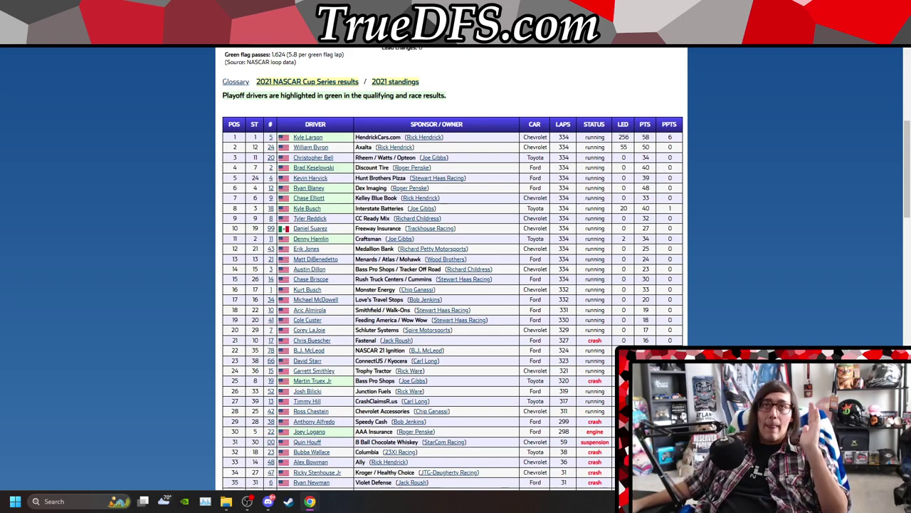
- Switch to the Cup Series at Texas spreadsheet and search the RF sheet for "LARSON", checking his placement in every race column
key("ctrl+Tab")
key("ctrl+Tab")
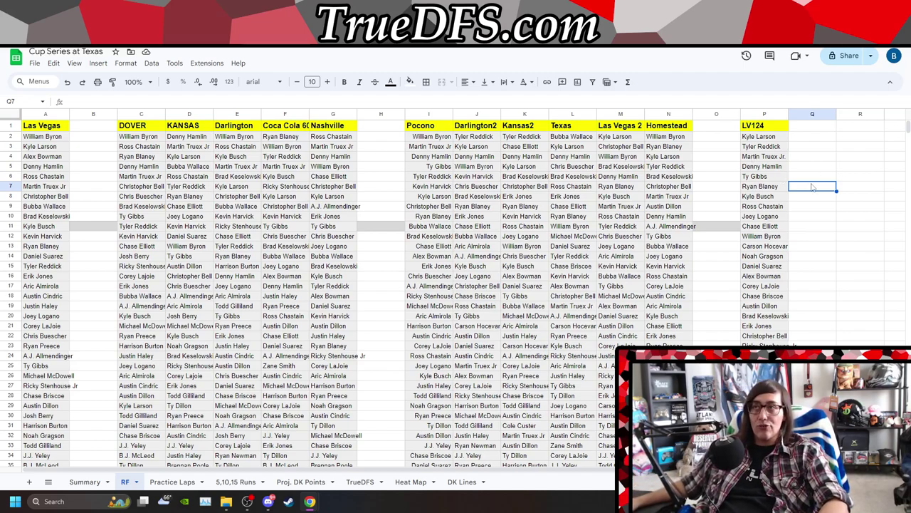
key("ctrl+f")
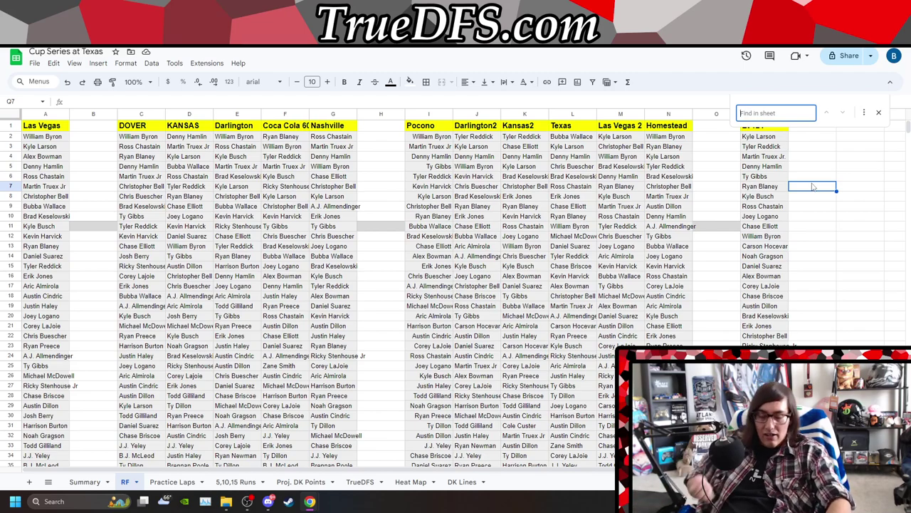
type("LARSON")
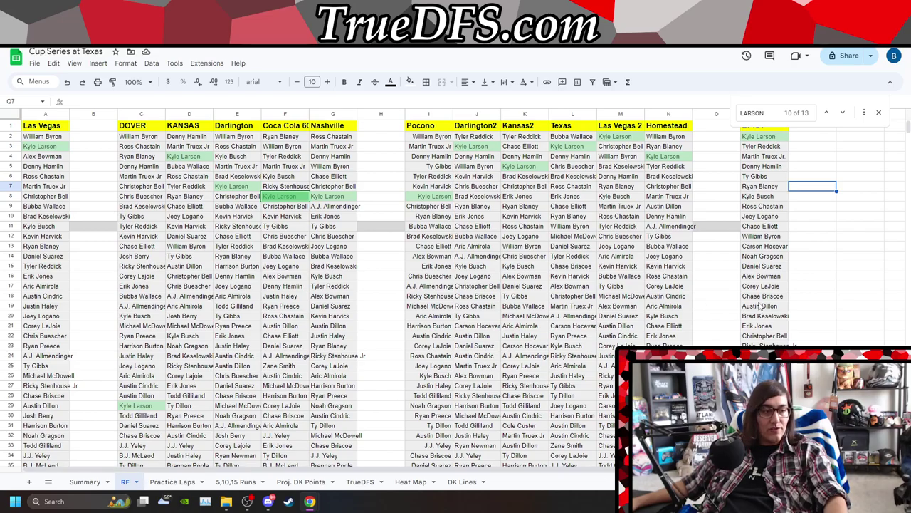
scroll(765, 316, "down", 5)
scroll(762, 257, "up", 2)
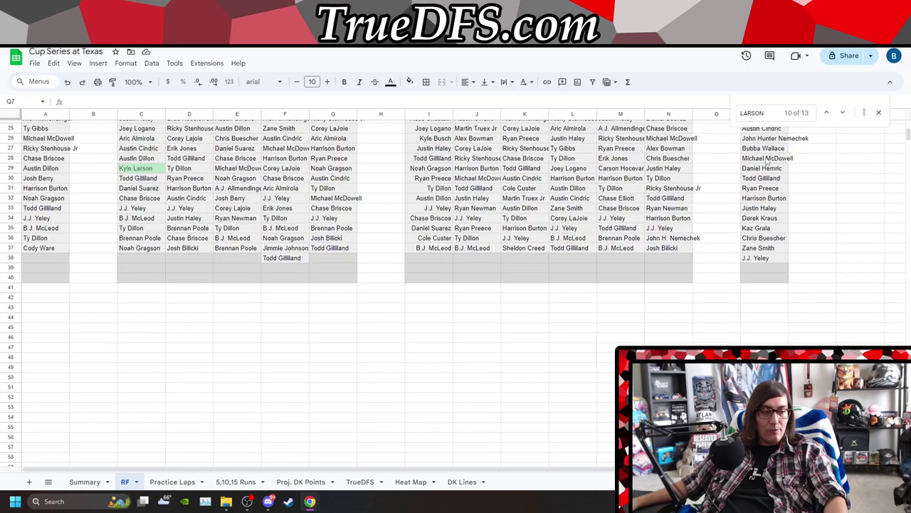
scroll(773, 157, "up", 8)
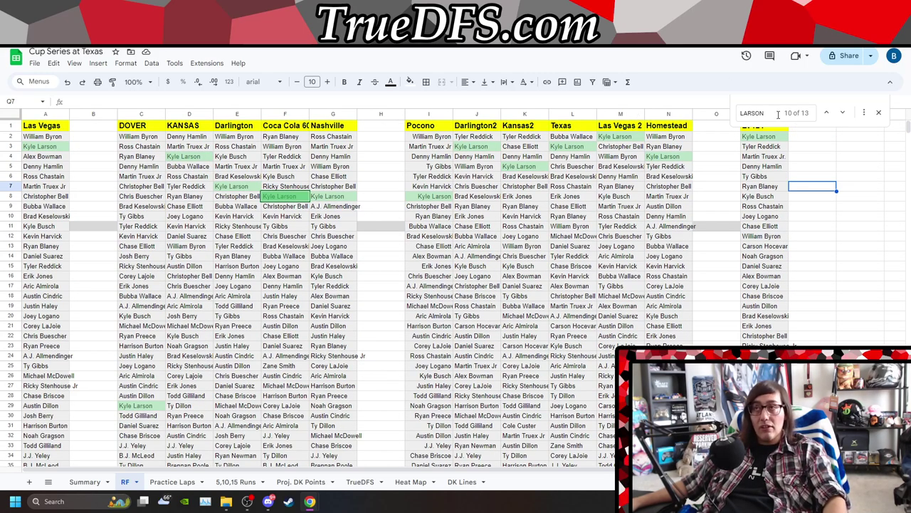
- Search the RF sheet for "BYRO" and for "KYLE BUSCH" to compare both drivers' rankings across the race columns
double_click(779, 115)
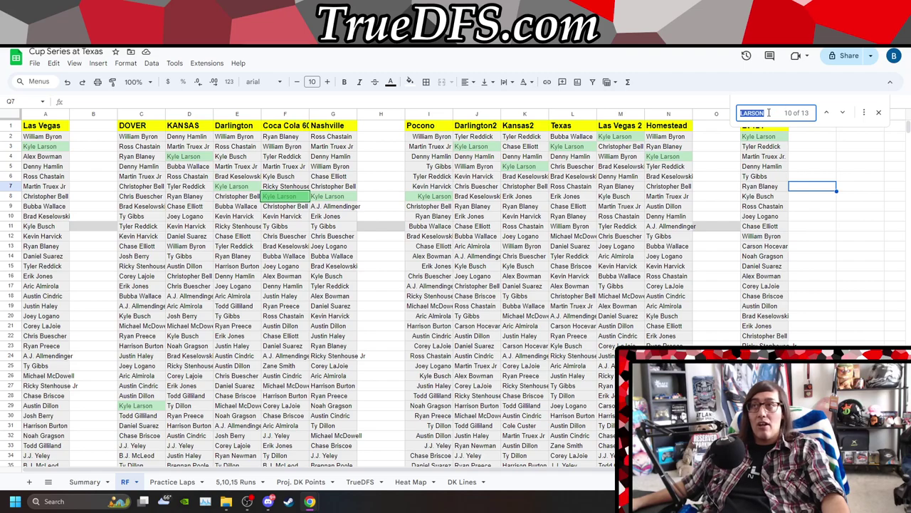
type("BYRO")
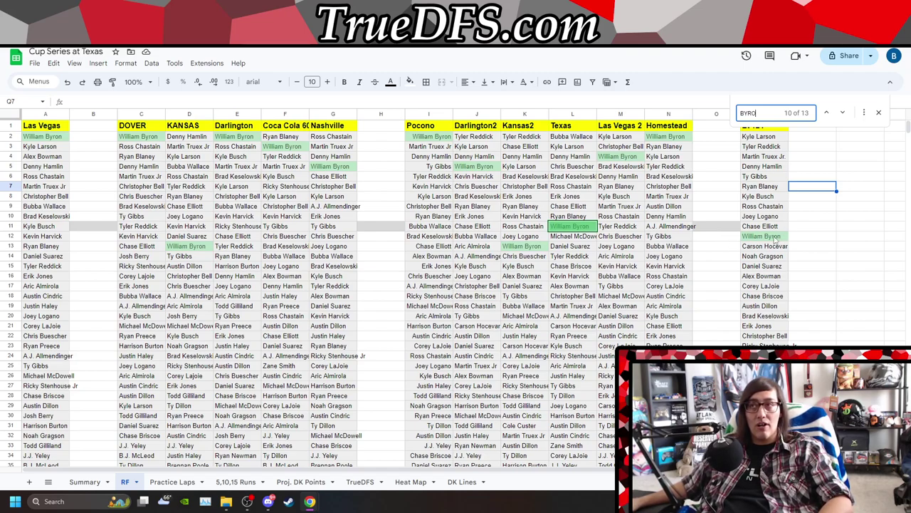
double_click(764, 112)
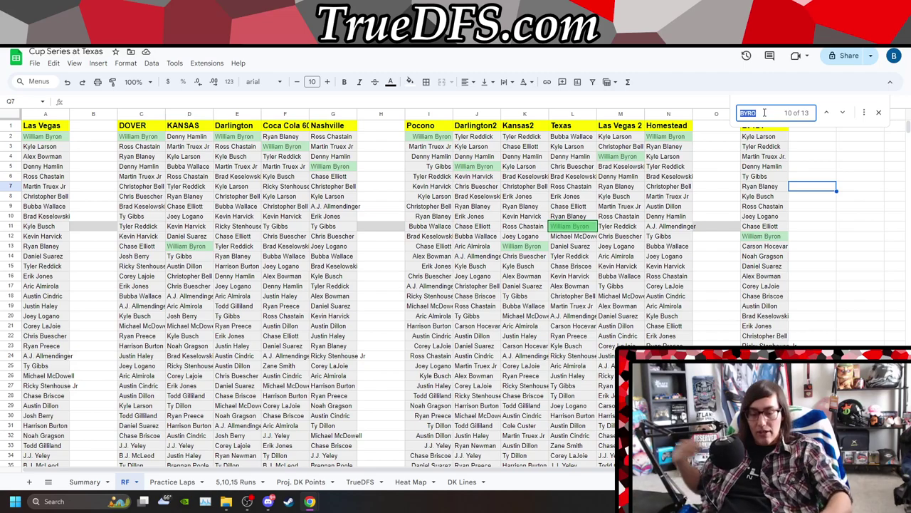
type("KYLE BUSCH")
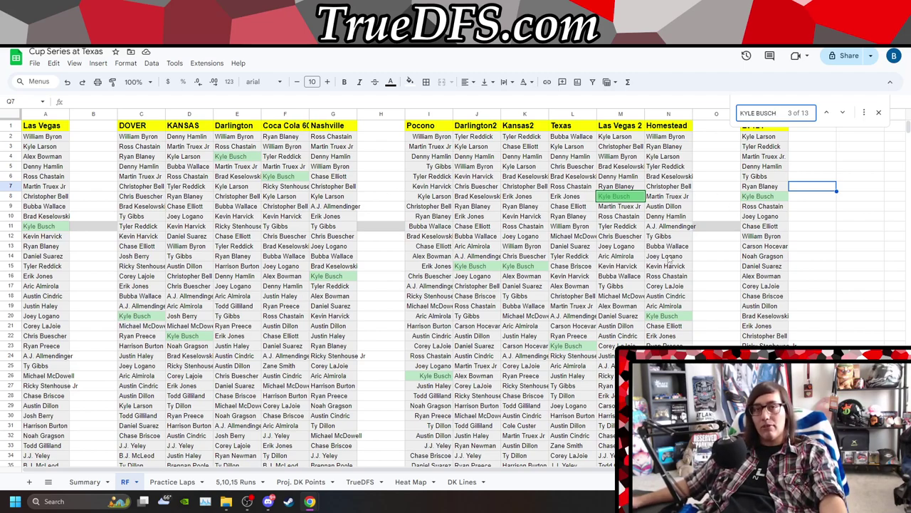
- Search the RF sheet for "BYRON" and for "CHASE ELLIOTT" to review their rankings in each race column
triple_click(775, 114)
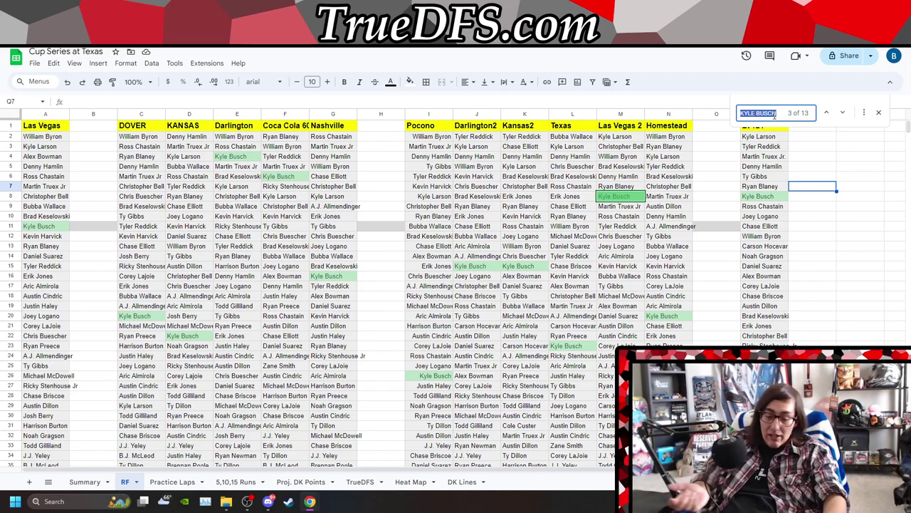
type("BYRON")
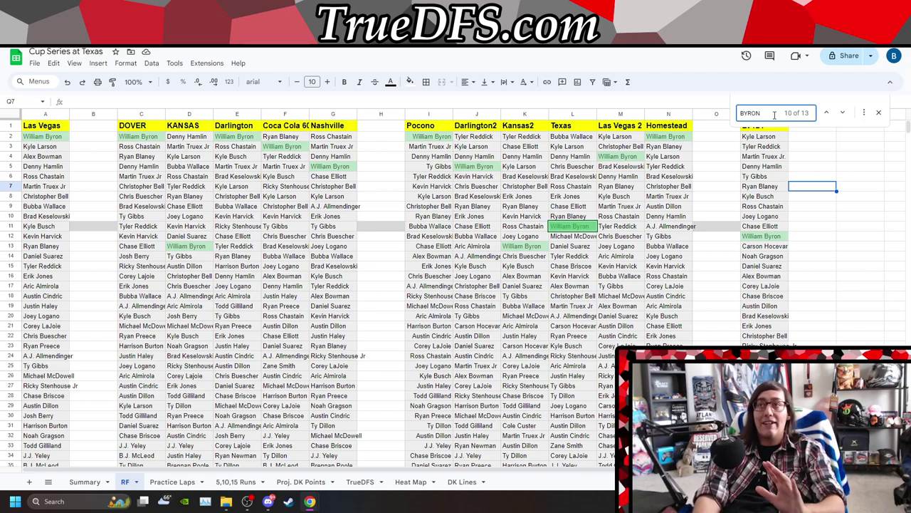
key("BackSpace")
key("BackSpace")
key("BackSpace")
key("BackSpace")
key("BackSpace")
type("CHYA")
key("BackSpace")
key("BackSpace")
type("ASE")
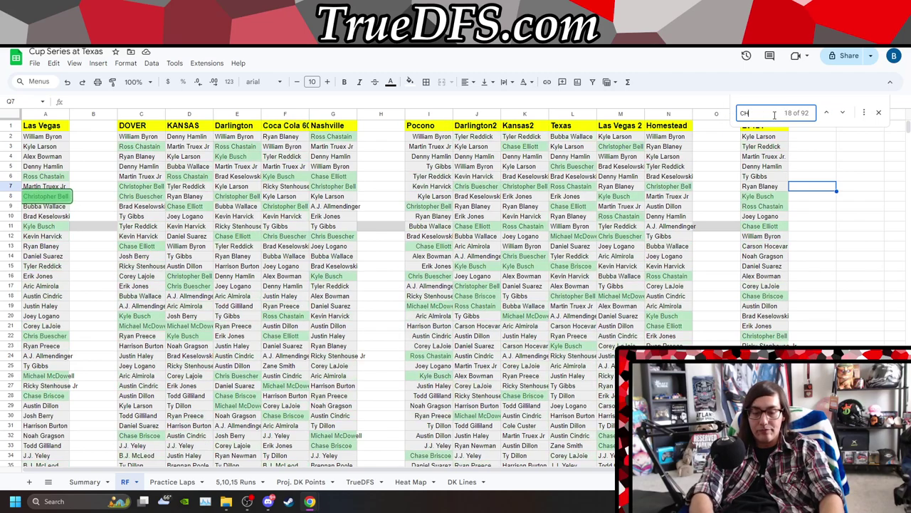
type(" EL")
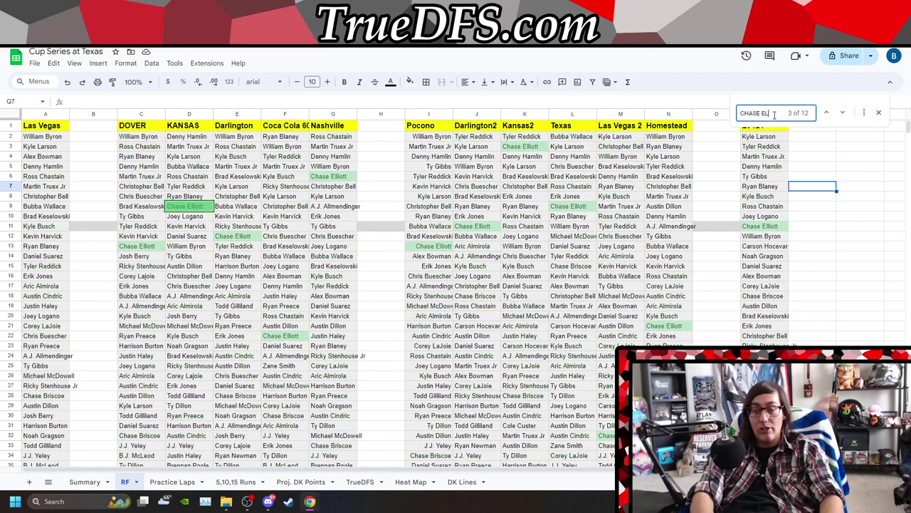
type("LIOTT")
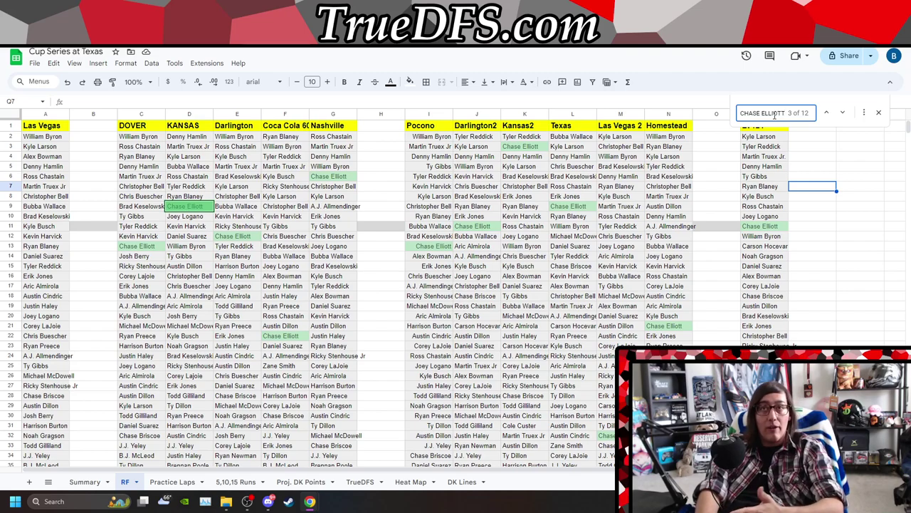
- Replace the search term with "BOWMAN" to check Alex Bowman's ranking in each race column
key("BackSpace")
key("BackSpace")
key("BackSpace")
key("BackSpace")
key("BackSpace")
key("BackSpace")
key("BackSpace")
key("BackSpace")
key("BackSpace")
key("BackSpace")
key("BackSpace")
key("BackSpace")
key("BackSpace")
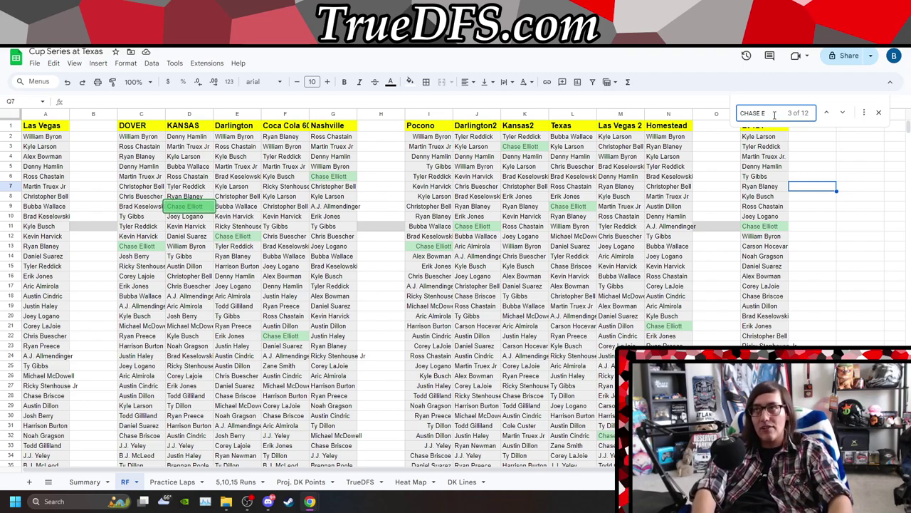
type("BOWMAN")
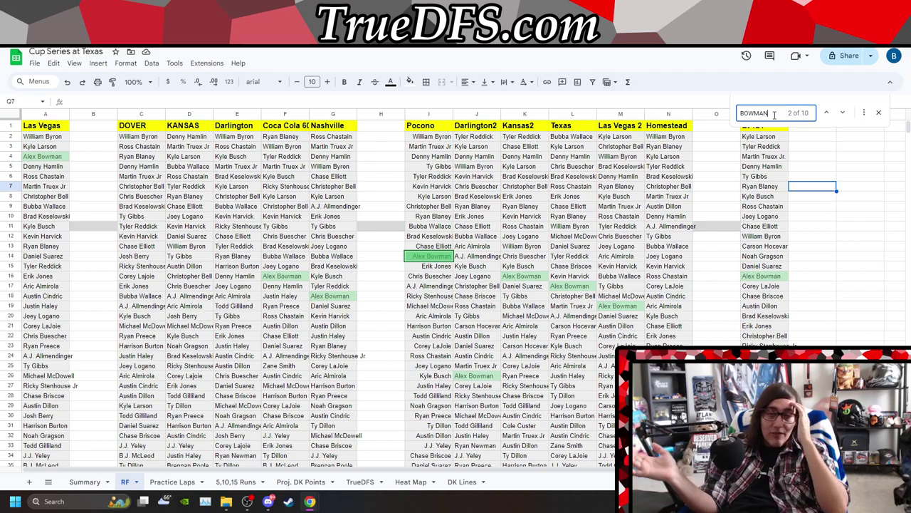
- Search the RF sheet for "BYRON" again
key("BackSpace")
key("BackSpace")
key("BackSpace")
key("BackSpace")
key("BackSpace")
key("BackSpace")
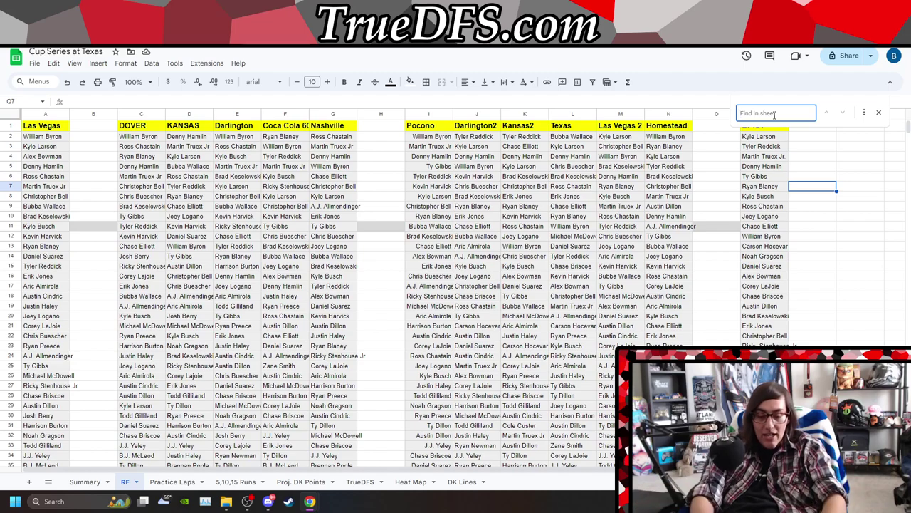
type("La")
key("BackSpace")
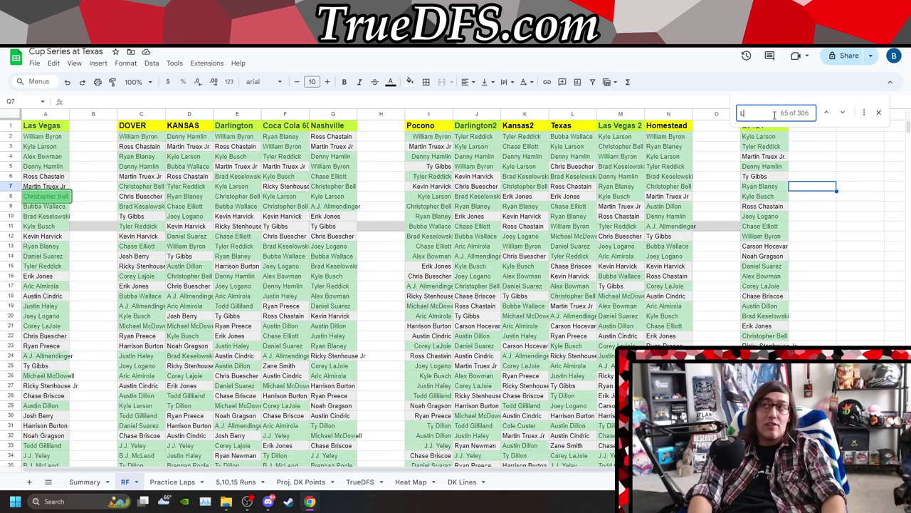
key("BackSpace")
type("BYRON")
- Search the RF sheet for "ELLI" and for "BOWM" to recheck the rankings of Elliott and Bowman
key("BackSpace")
key("BackSpace")
key("BackSpace")
key("BackSpace")
key("BackSpace")
type("ELLI")
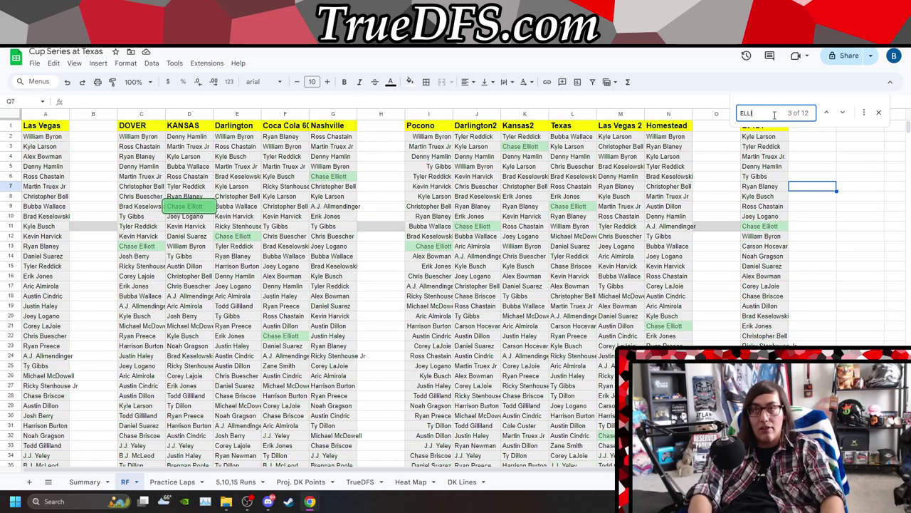
key("BackSpace")
key("BackSpace")
key("BackSpace")
key("BackSpace")
type("BOWM")
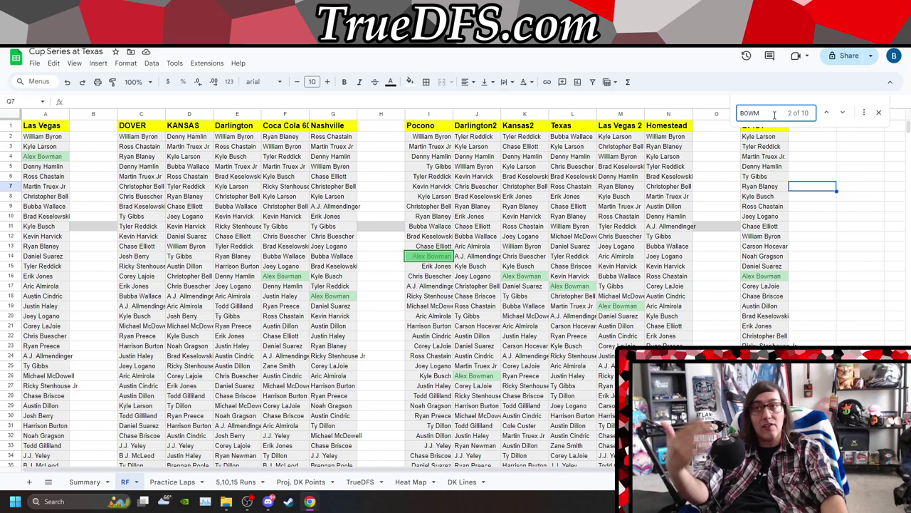
- Search the RF sheet for "HAMLIN" to check Denny Hamlin's ranking in each race column
key("BackSpace")
key("BackSpace")
key("BackSpace")
key("BackSpace")
type("HAMLIN")
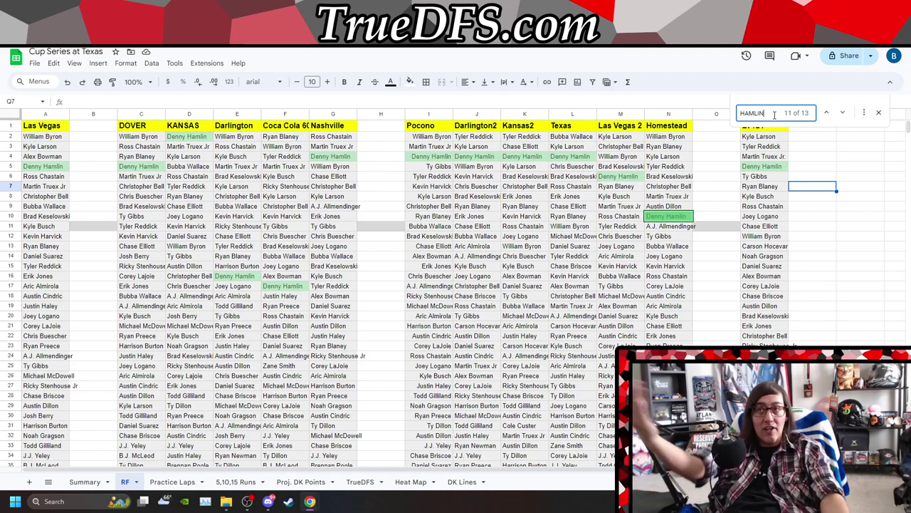
- Replace the search term with "TRU" to check Martin Truex Jr's ranking in each race column
key("BackSpace")
key("BackSpace")
key("BackSpace")
key("BackSpace")
key("BackSpace")
key("BackSpace")
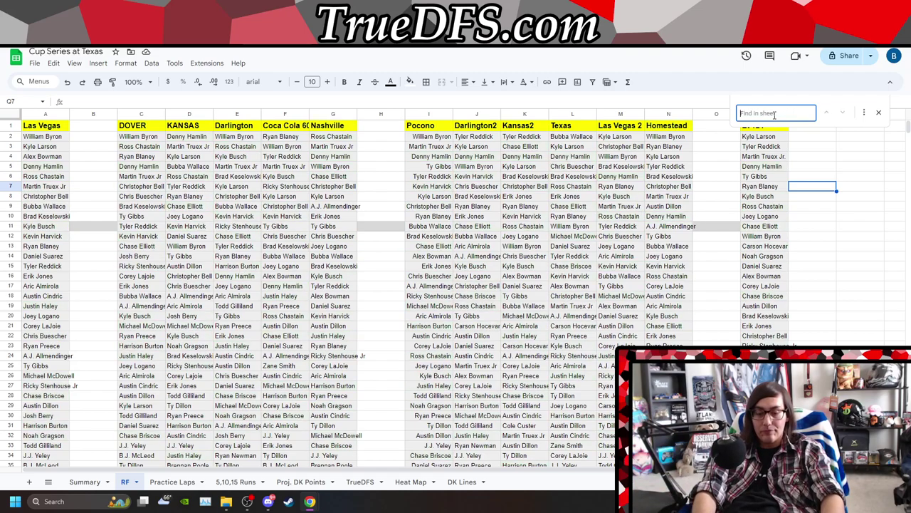
type("TRU")
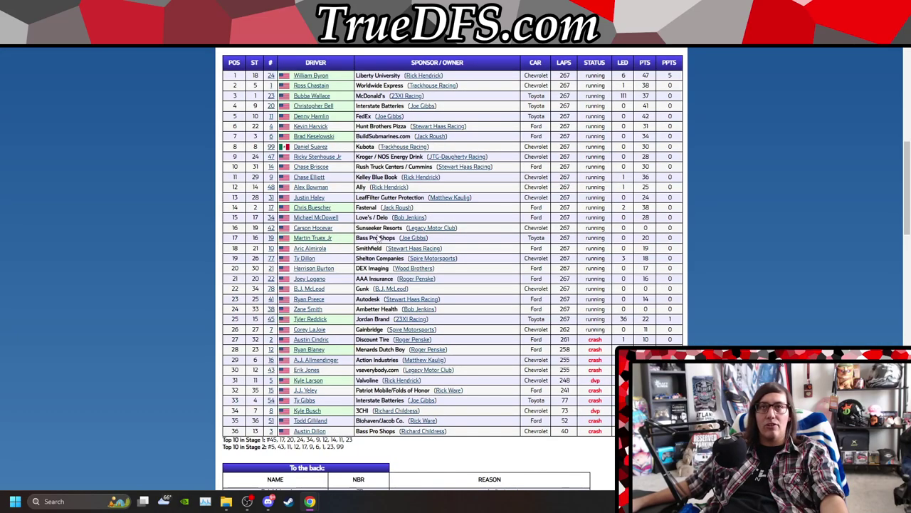
- Examine the caution flag breakdown of the 2023 Autotrader EchoPark Automotive 400, highlighting the #19 in its accident entry
scroll(331, 178, "up", 5)
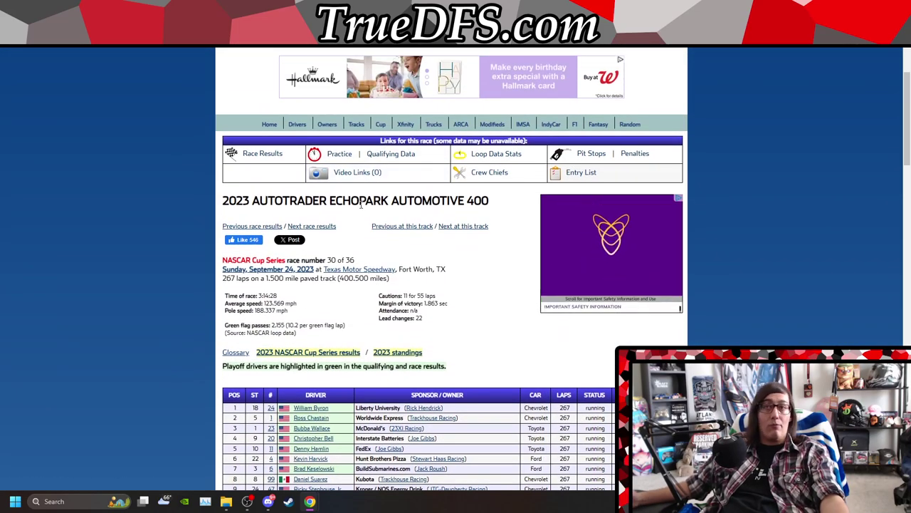
scroll(357, 220, "down", 3)
scroll(357, 220, "down", 6)
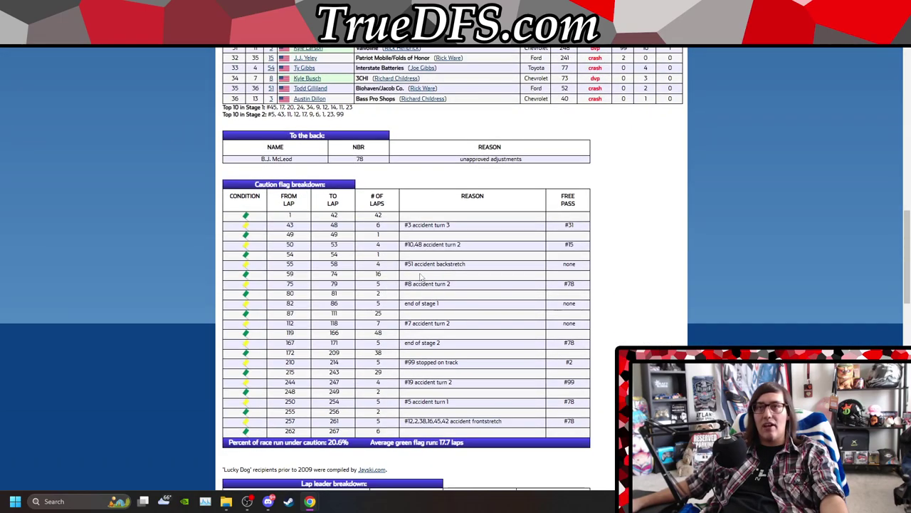
left_click_drag(414, 383, 403, 384)
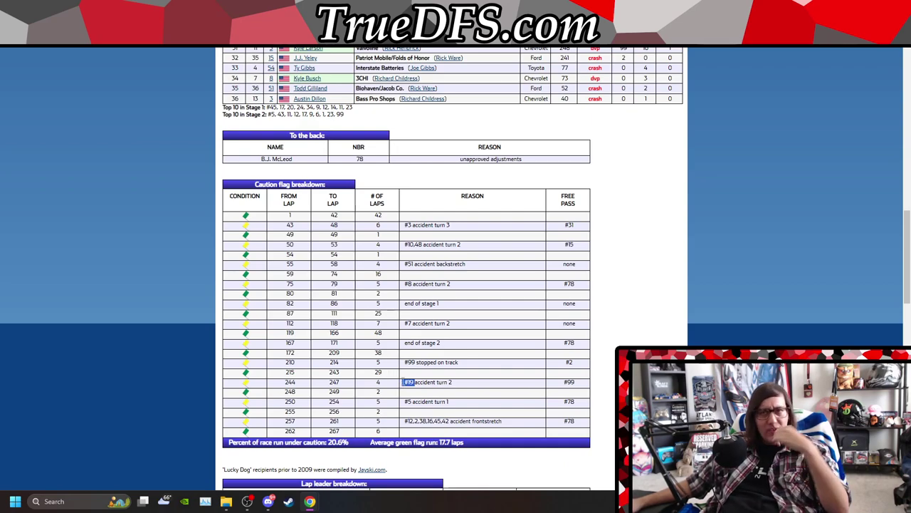
scroll(407, 383, "down", 4)
scroll(435, 366, "up", 3)
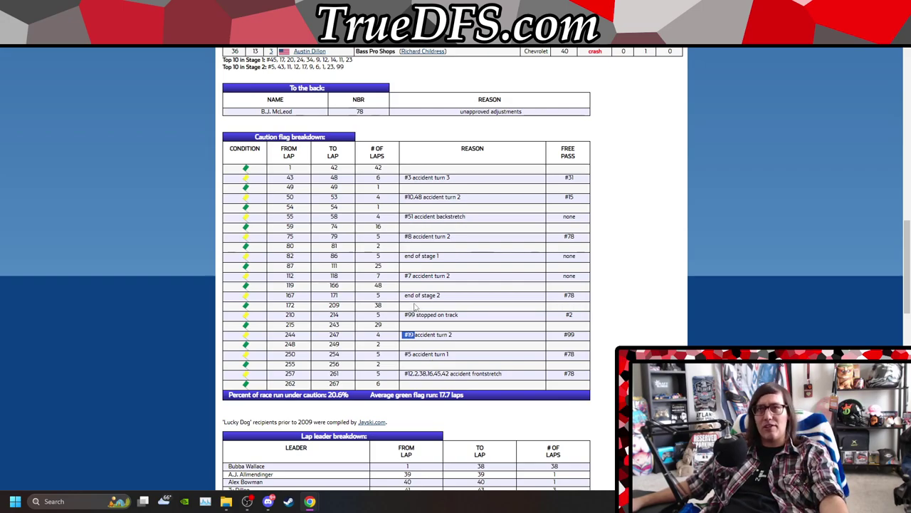
- Review the 2023 Texas race's finishing order against its caution flag breakdown
scroll(399, 318, "up", 3)
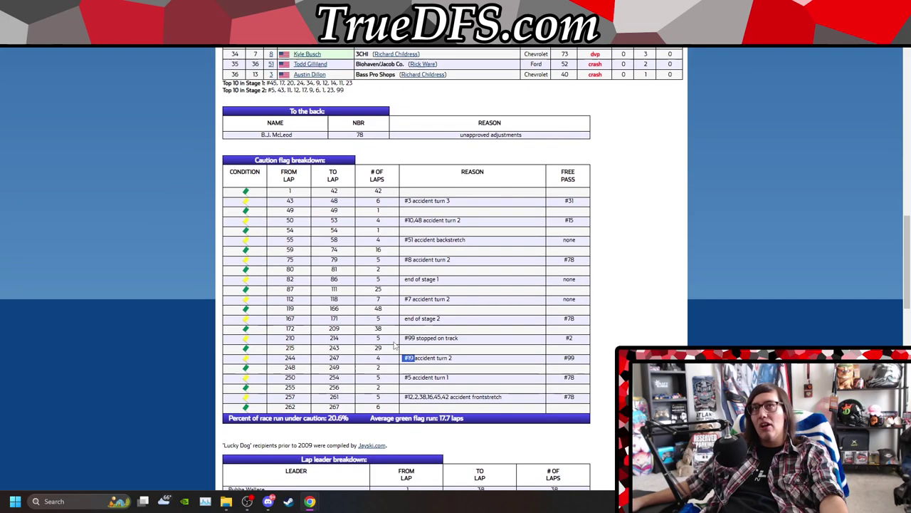
scroll(485, 434, "up", 2)
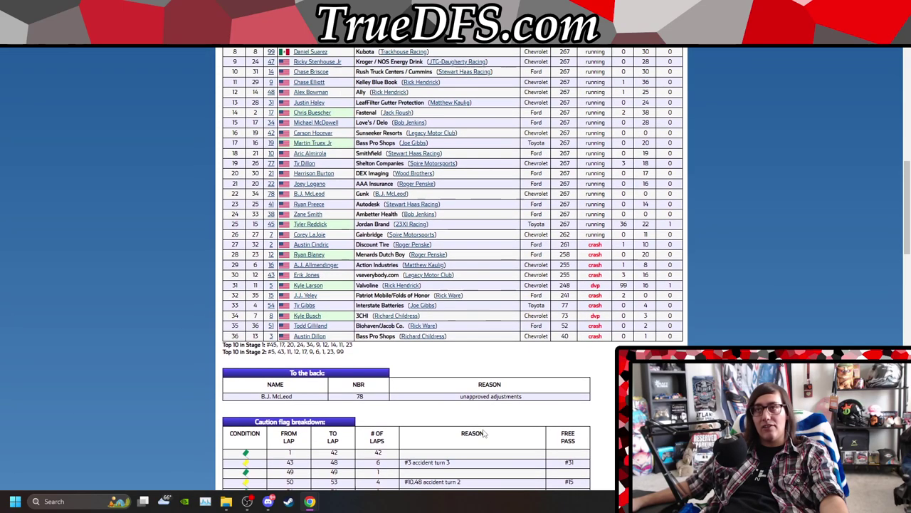
scroll(484, 433, "up", 1)
scroll(362, 318, "down", 1)
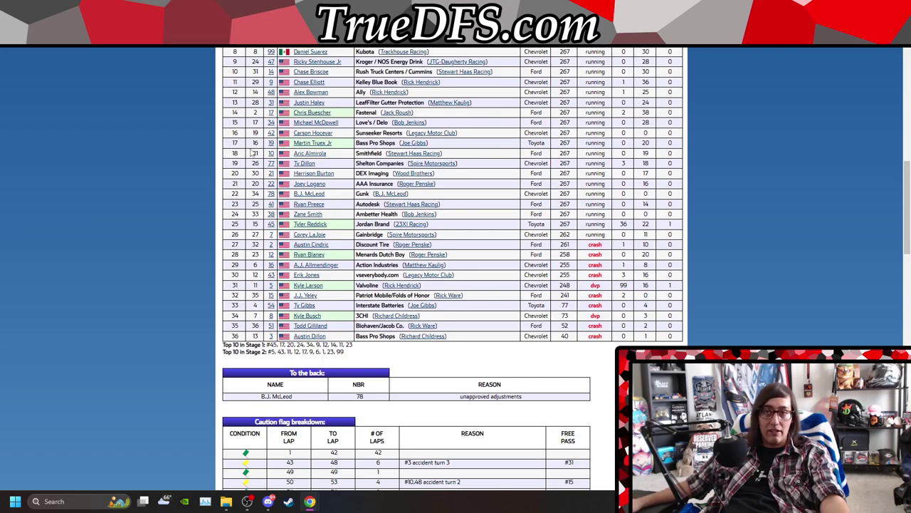
scroll(406, 208, "down", 3)
scroll(406, 208, "down", 2)
scroll(610, 287, "up", 7)
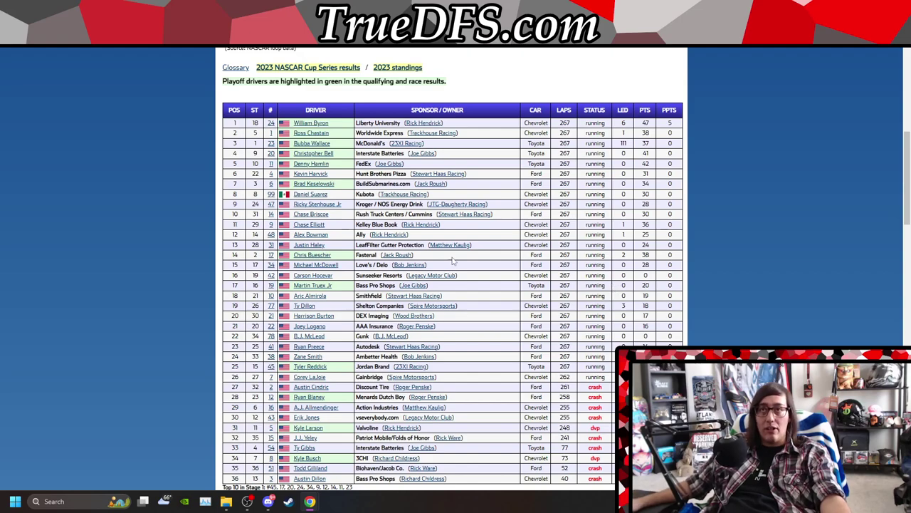
- Return to the spreadsheet and search the RF sheet for "BELL" to check Christopher Bell's ranking in each race column
key("ctrl+Tab")
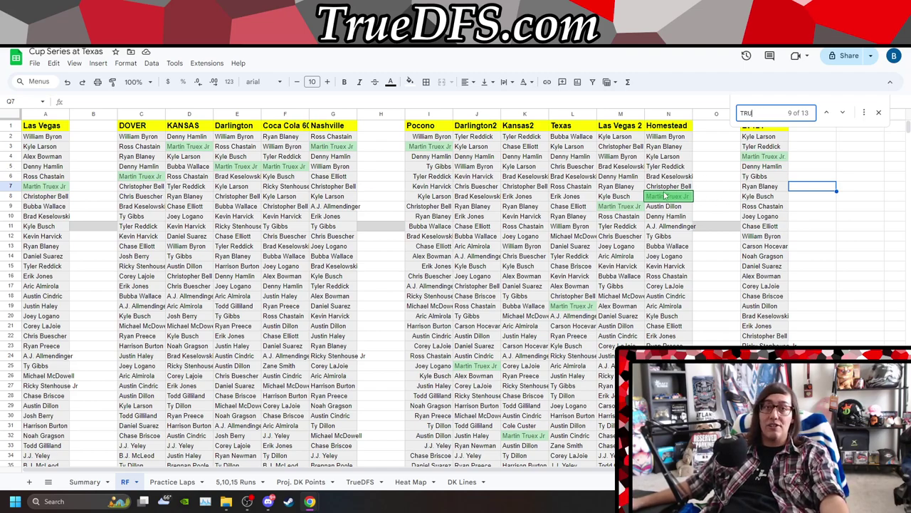
key("ctrl+f")
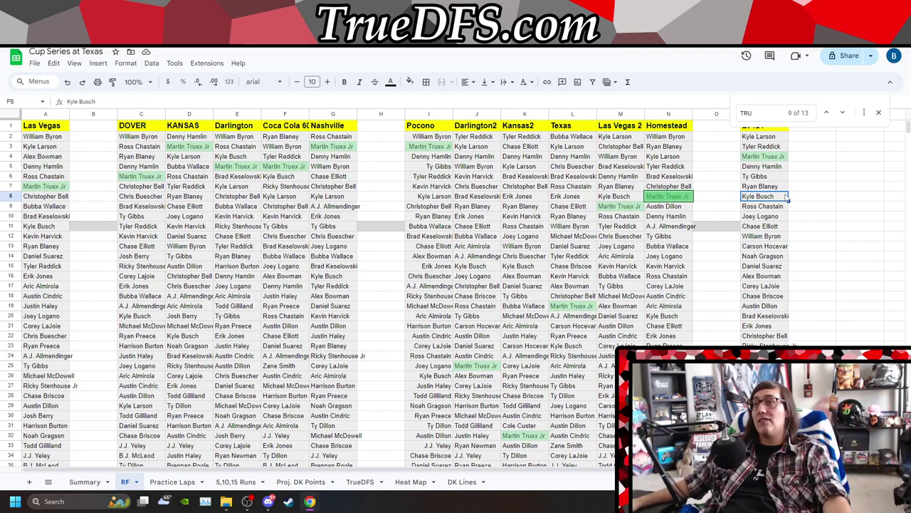
left_click(765, 113)
double_click(765, 113)
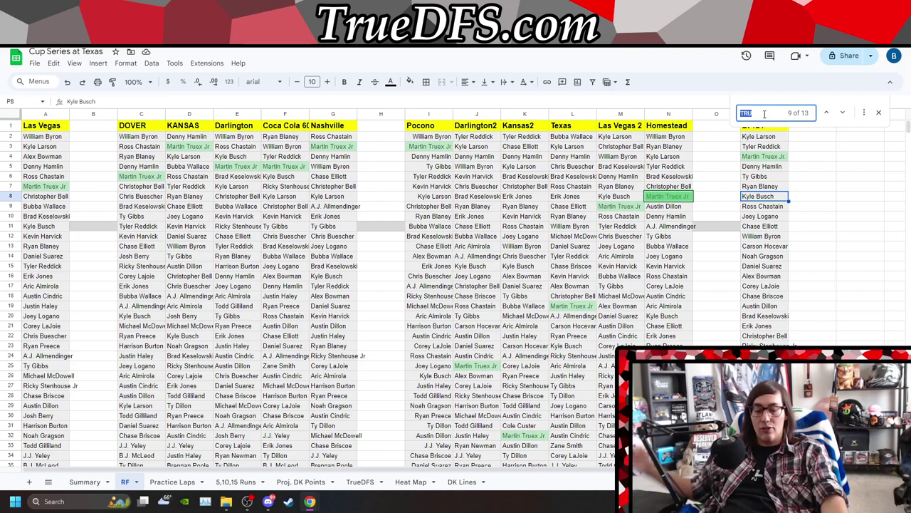
type("BELL")
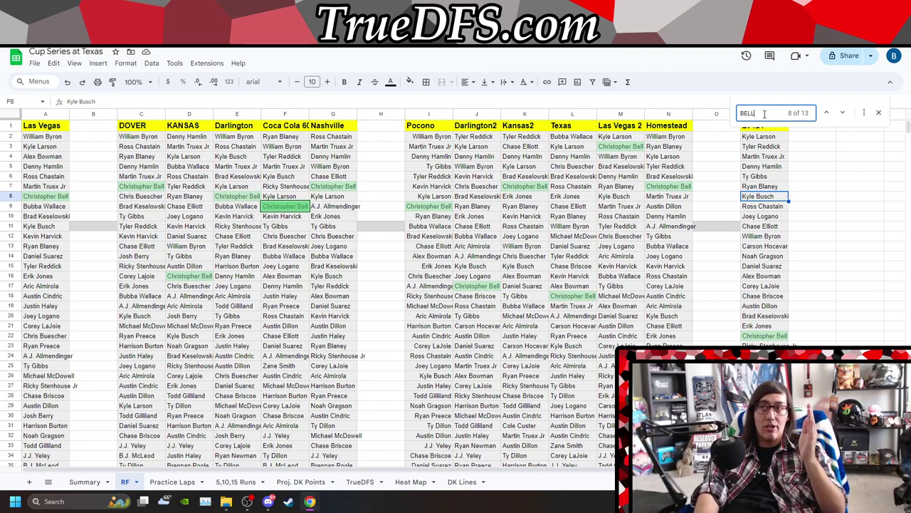
- Replace the search term with "TY GIBBS" to check Ty Gibbs's ranking in each race column
key("BackSpace")
key("BackSpace")
key("BackSpace")
key("BackSpace")
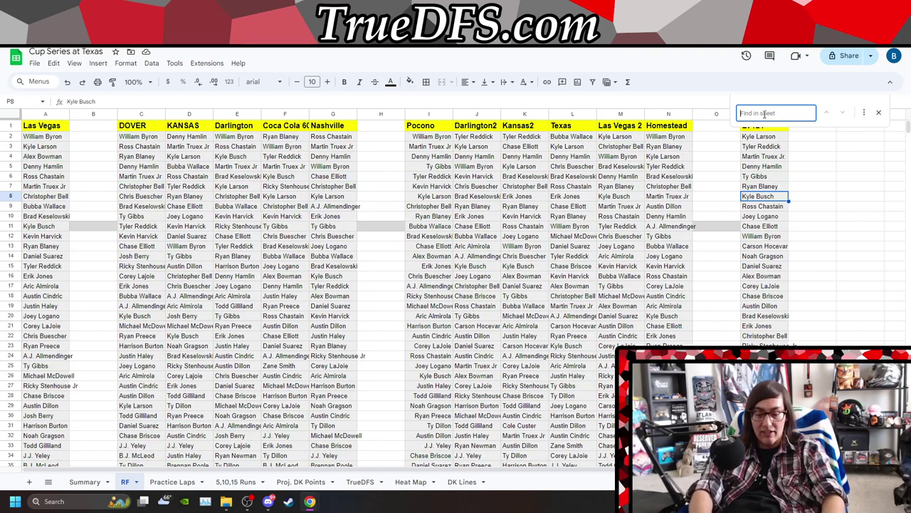
type("TY GIBBS")
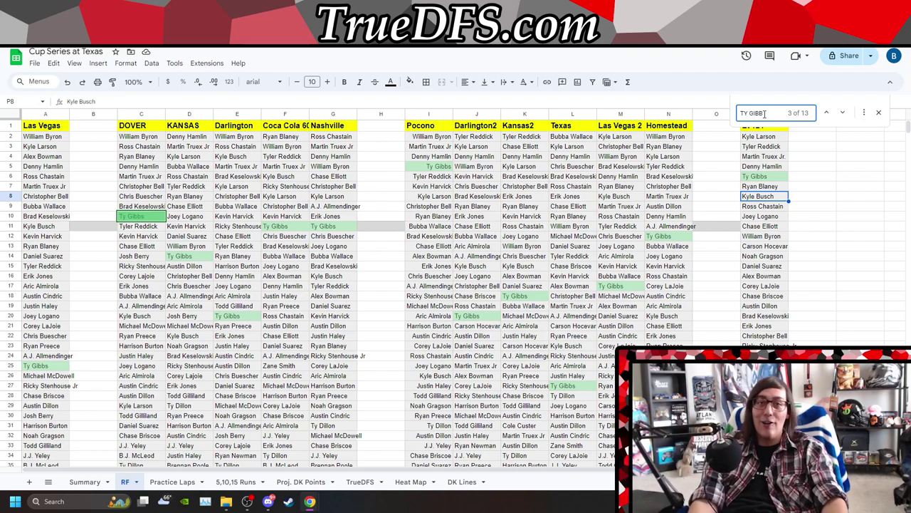
- Select Kyle Larson's cell in the LV124 column and search the RF sheet for "LARS" in place of the previous term
key("BackSpace")
key("BackSpace")
key("BackSpace")
key("BackSpace")
key("BackSpace")
key("BackSpace")
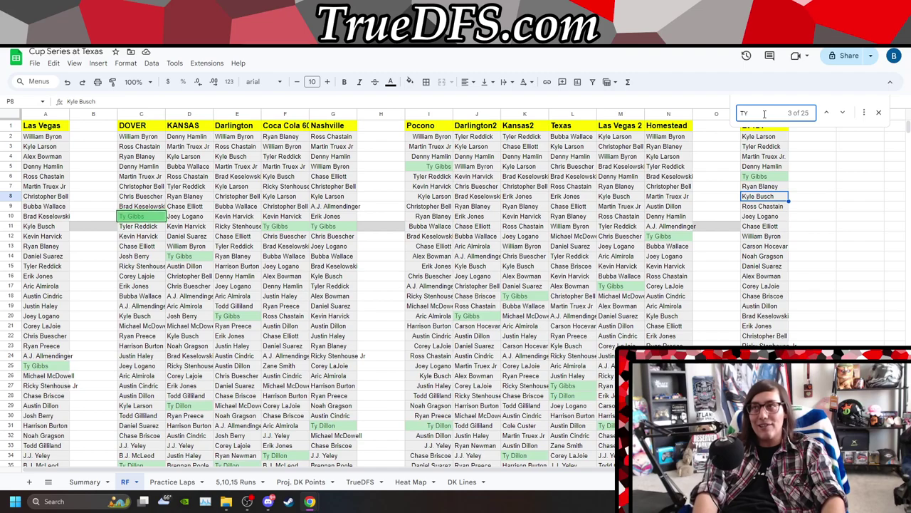
key("BackSpace")
key("BackSpace")
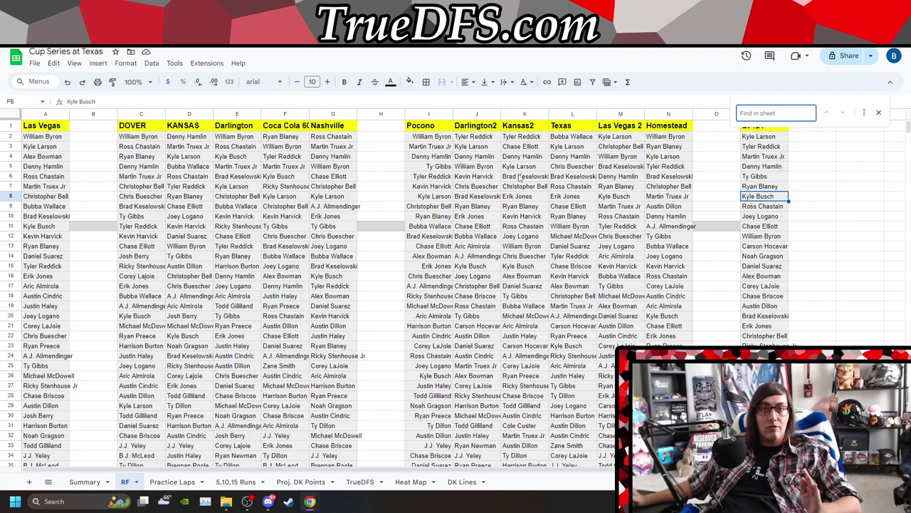
left_click(762, 138)
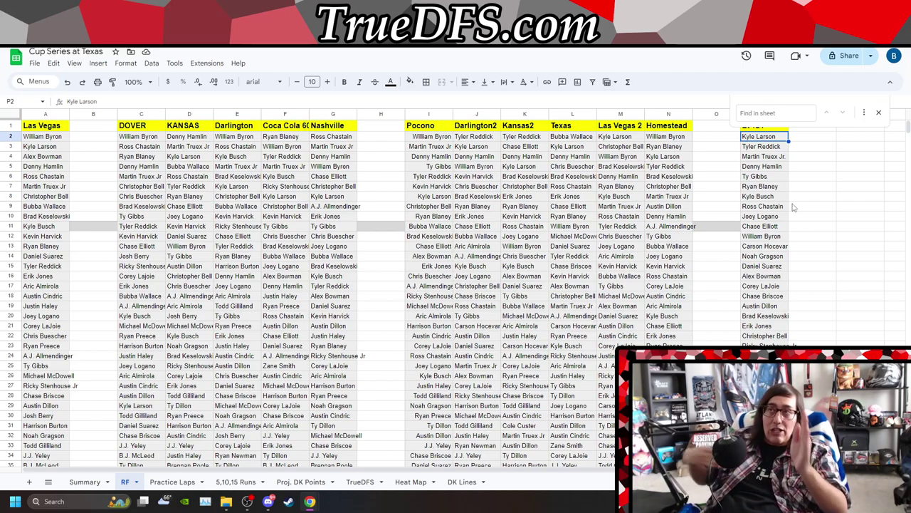
left_click(764, 111)
type("LARS")
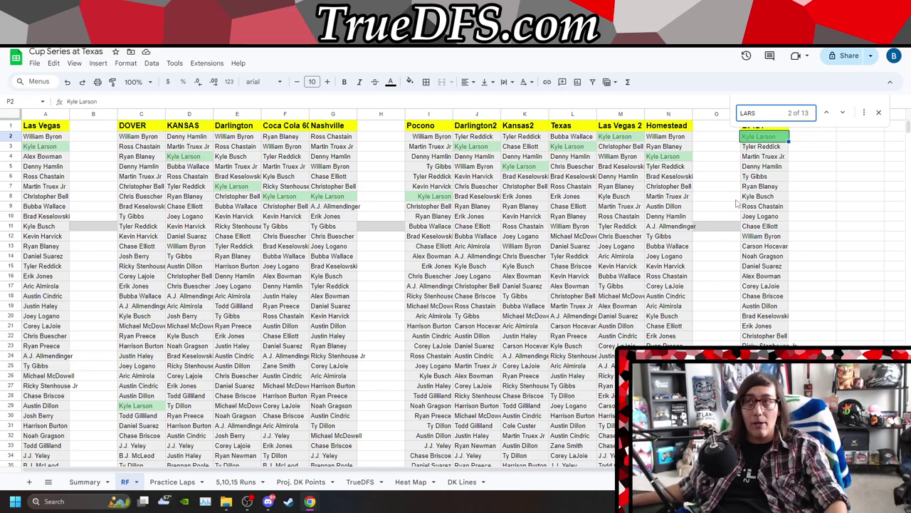
- Close the search and review the full length of the driver rankings on the RF sheet
scroll(712, 193, "down", 3)
scroll(707, 189, "up", 3)
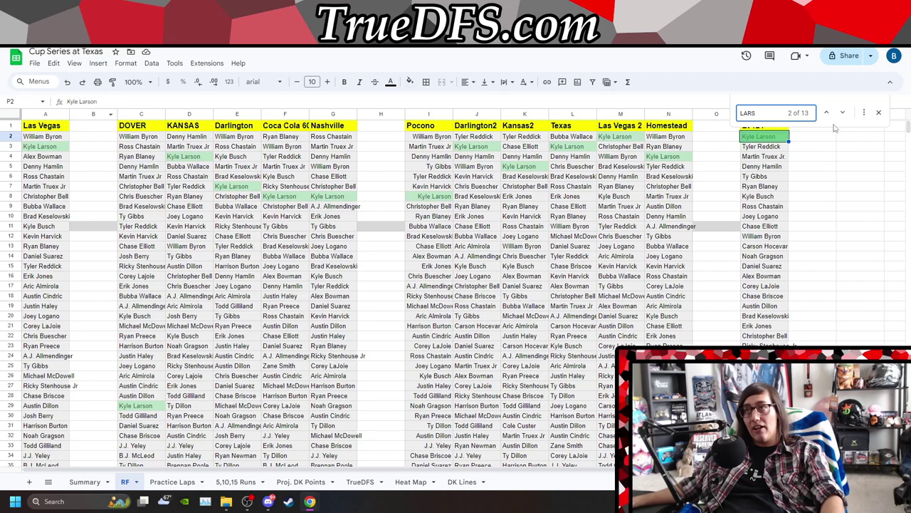
left_click(879, 112)
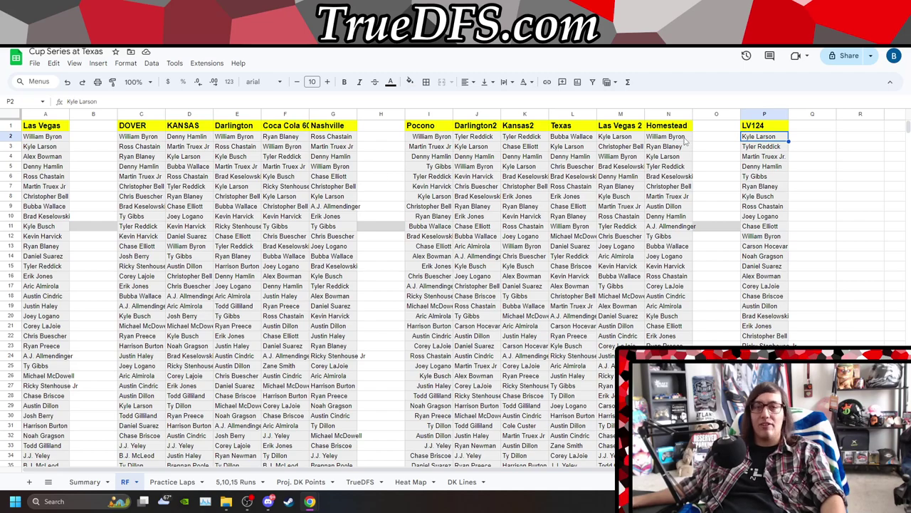
scroll(685, 141, "down", 2)
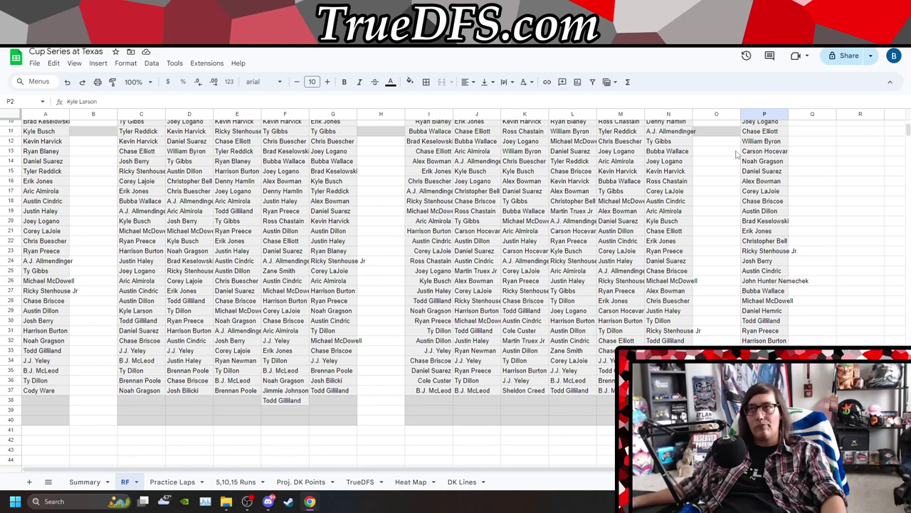
scroll(760, 234, "up", 5)
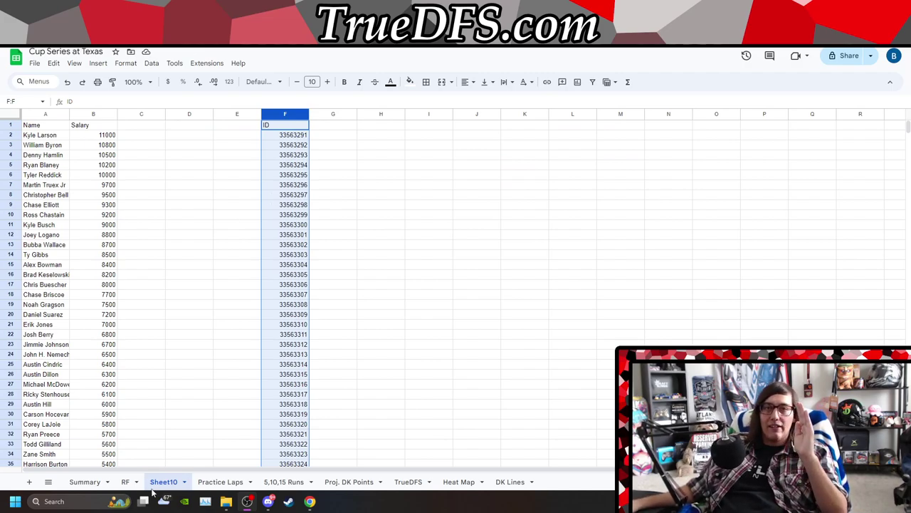
- Review the RF sheet's rankings once more, then return to the driver salary list on Sheet10
left_click(49, 482)
left_click(63, 355)
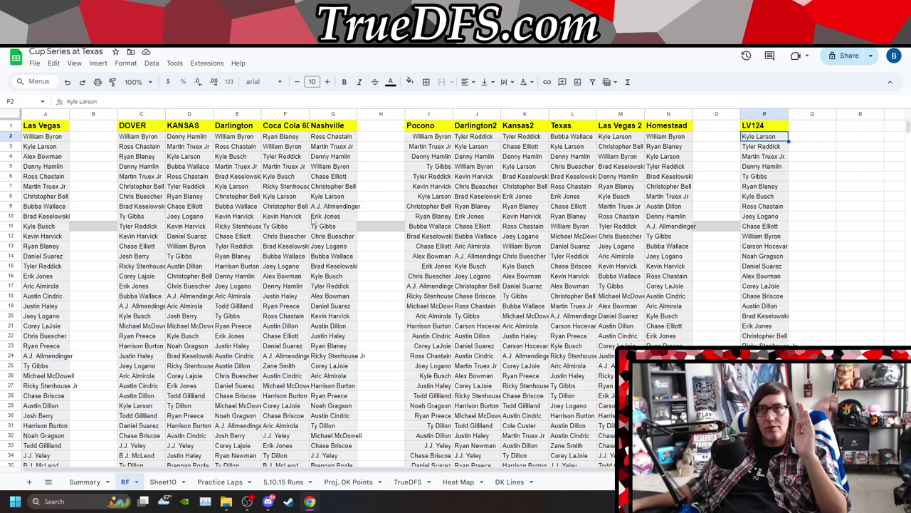
scroll(707, 271, "down", 3)
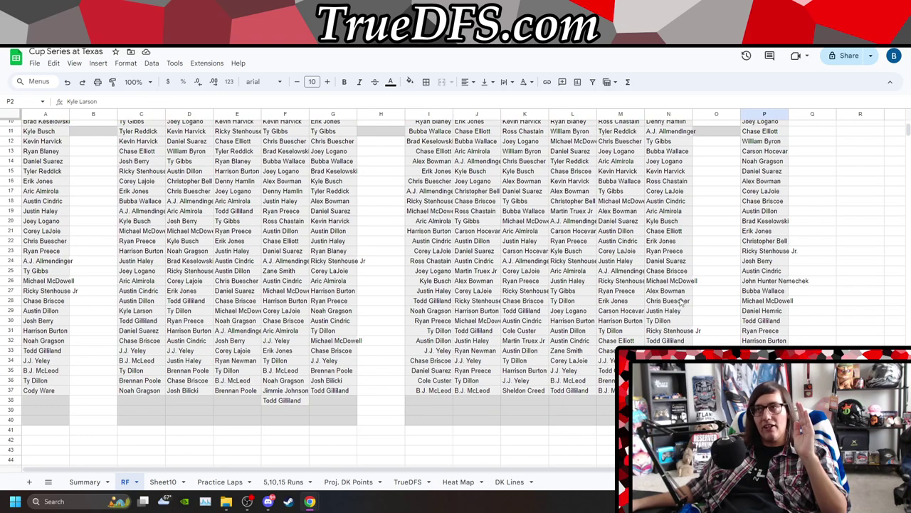
scroll(606, 323, "up", 3)
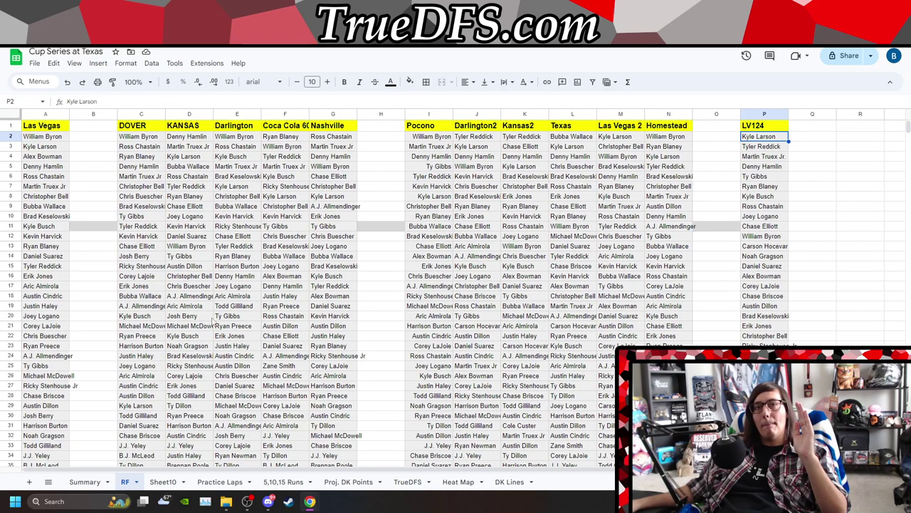
left_click(48, 482)
left_click(80, 371)
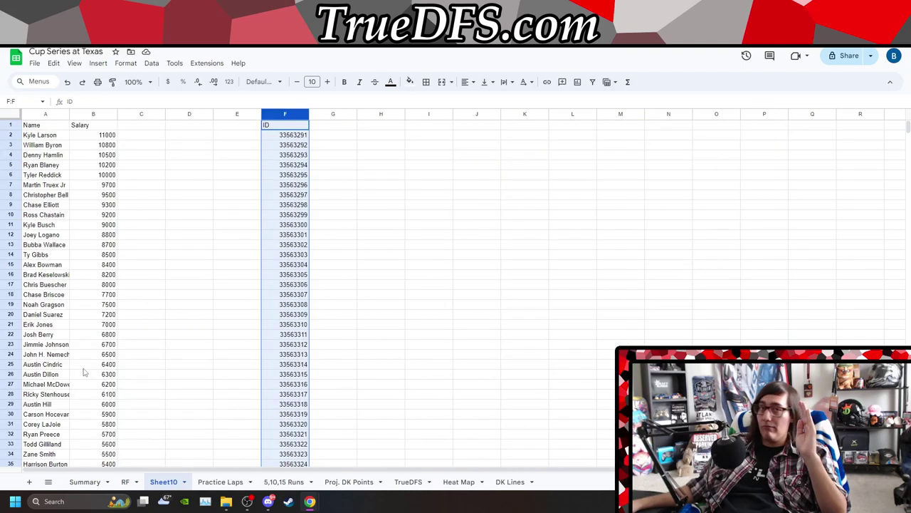
- Copy the driver names and salaries in A1:B39 of Sheet10
left_click(109, 148)
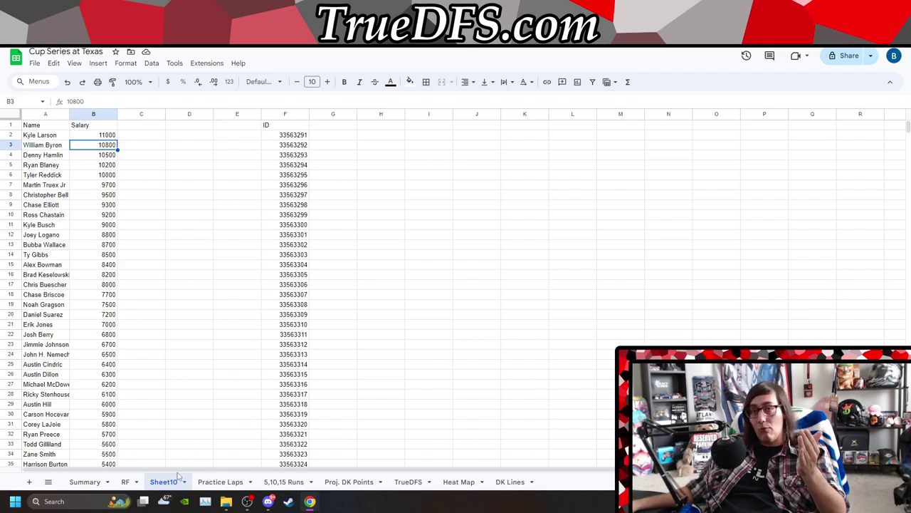
left_click_drag(53, 128, 101, 413)
right_click(100, 413)
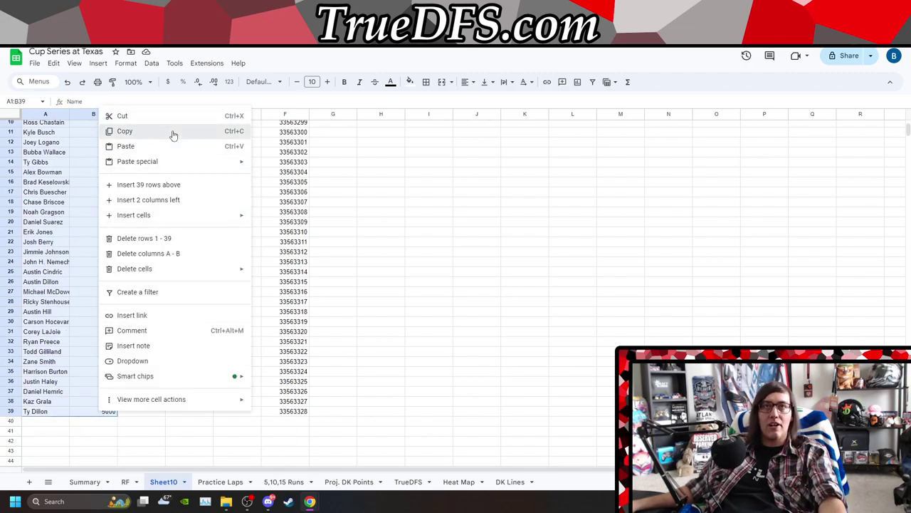
left_click(173, 132)
- Paste the copied driver names and salaries as values only into the RF sheet, starting at R1
left_click(48, 482)
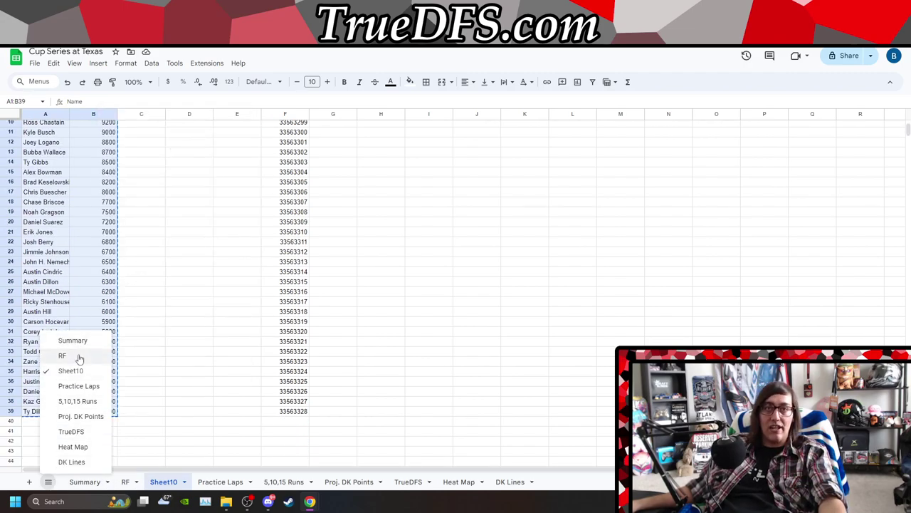
left_click(79, 358)
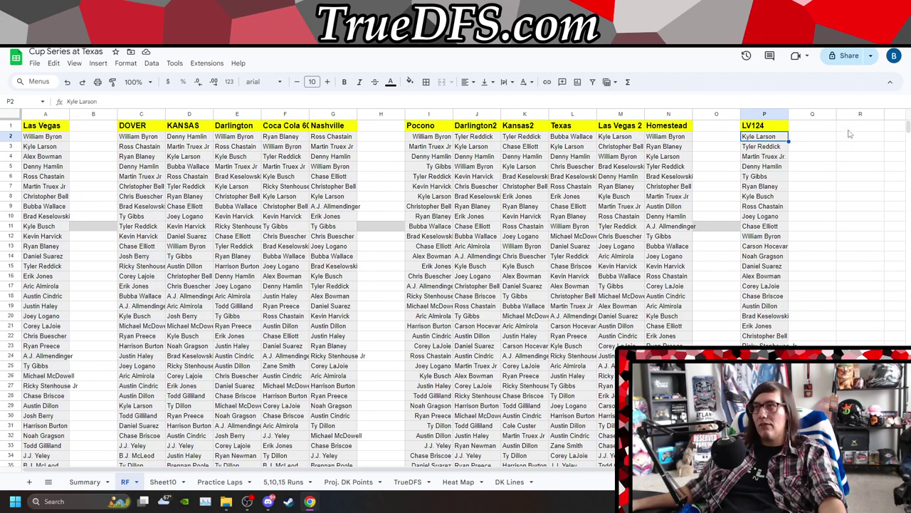
left_click(48, 482)
left_click(93, 370)
scroll(79, 164, "up", 6)
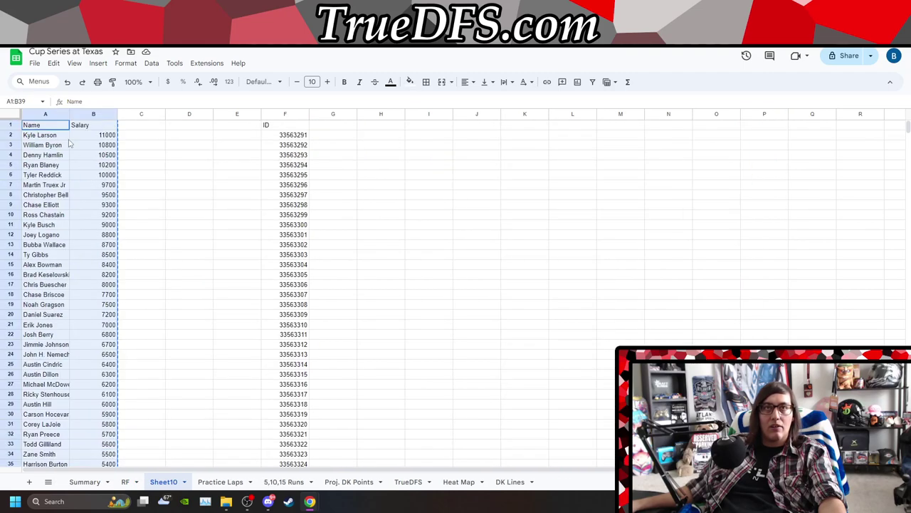
left_click(48, 482)
left_click(74, 354)
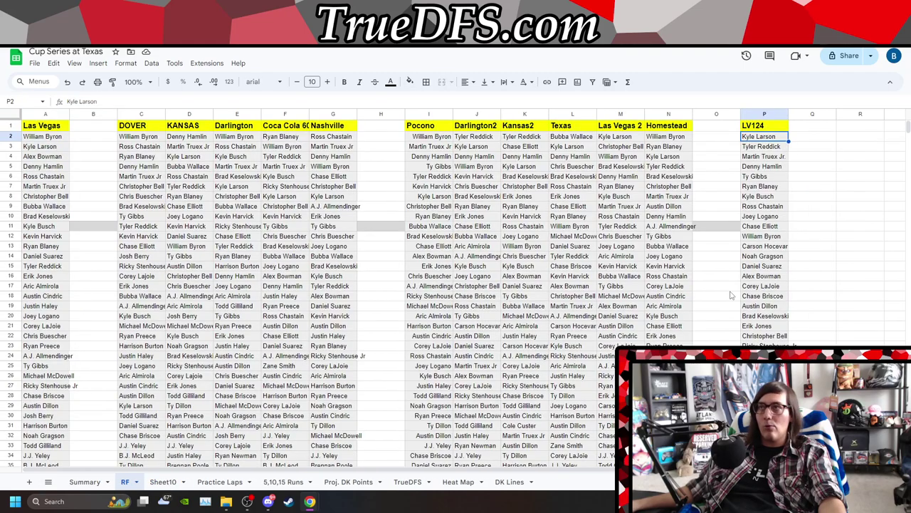
right_click(851, 130)
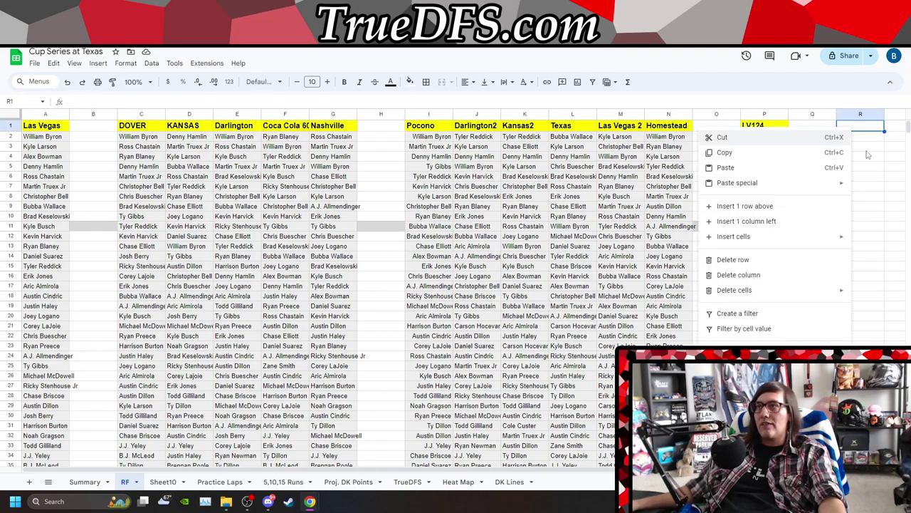
mouse_move(804, 187)
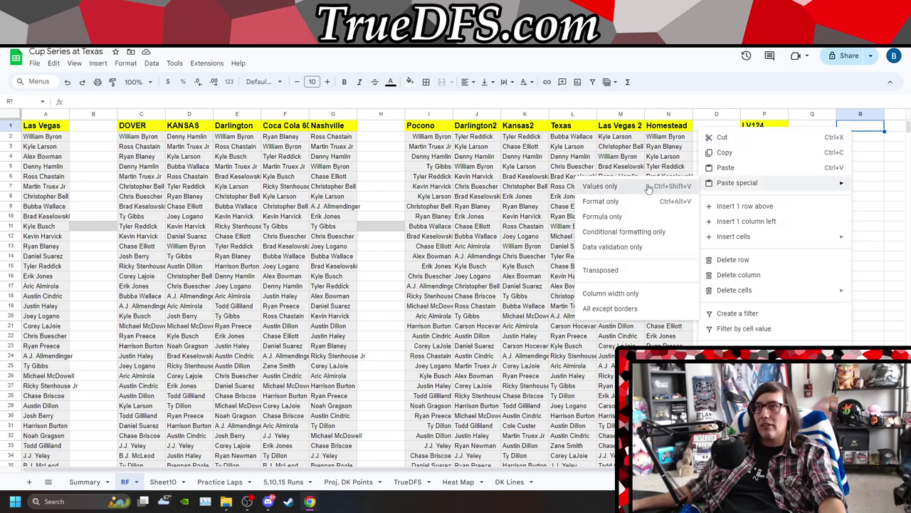
left_click(689, 188)
scroll(423, 470, "right", 2)
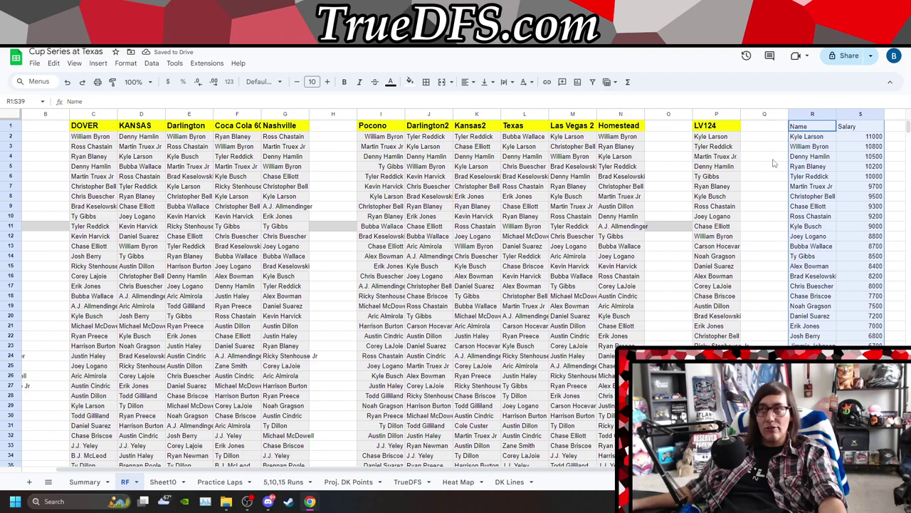
- Search the RF sheet for "BLAN" and look over Ryan Blaney, Chase Elliott and Bubba Wallace in the salary list
left_click(842, 138)
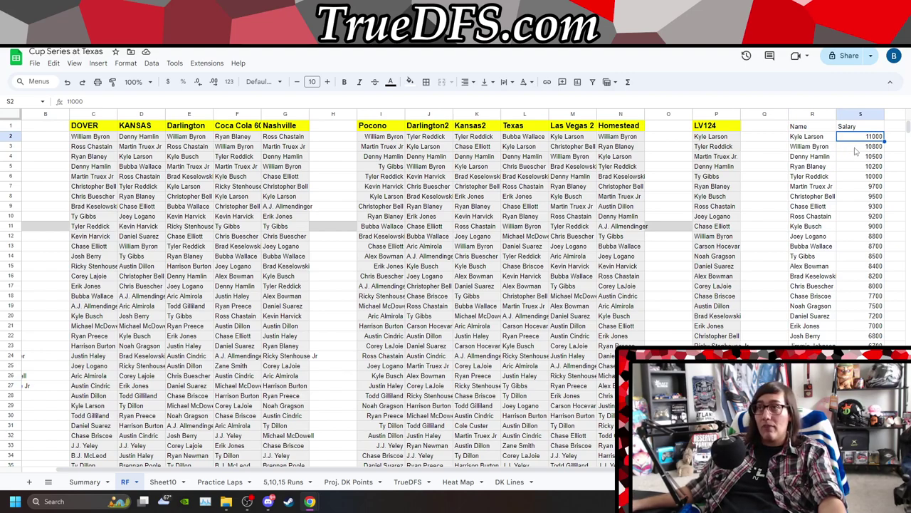
left_click(782, 158)
key("ctrl+f")
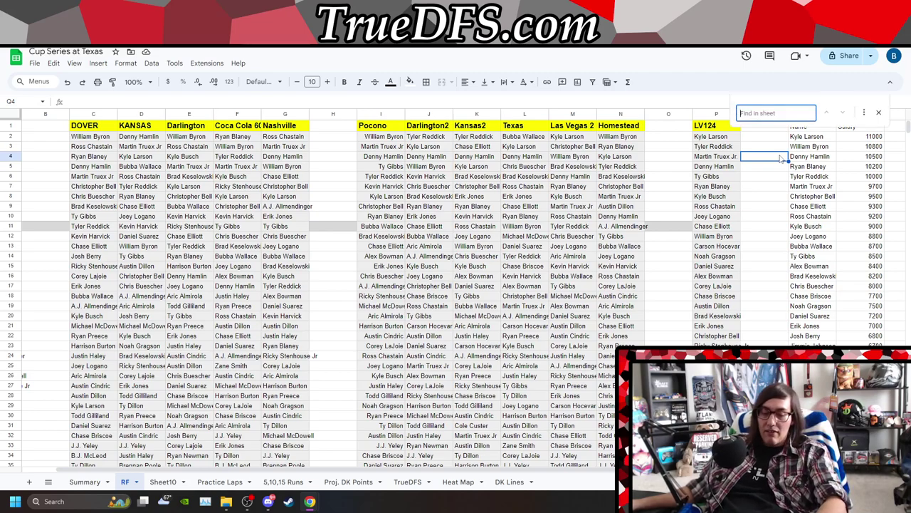
type("BLAN")
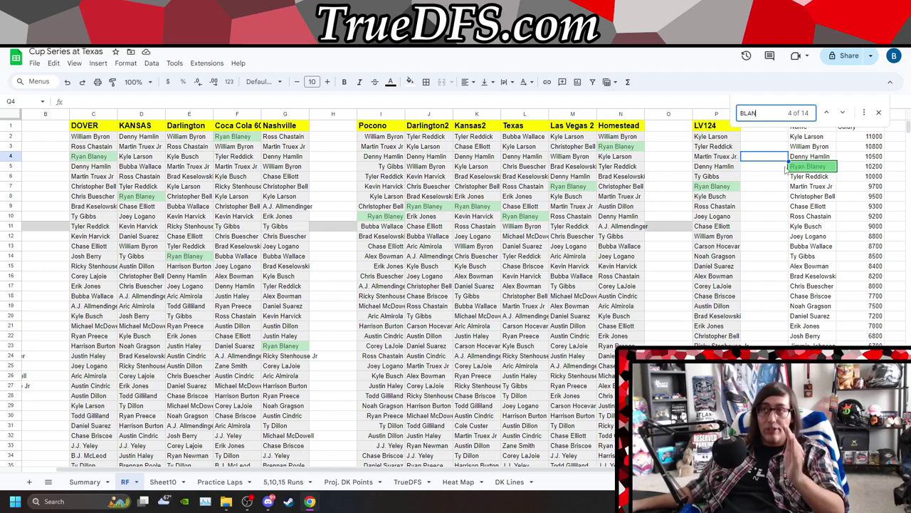
left_click(760, 168)
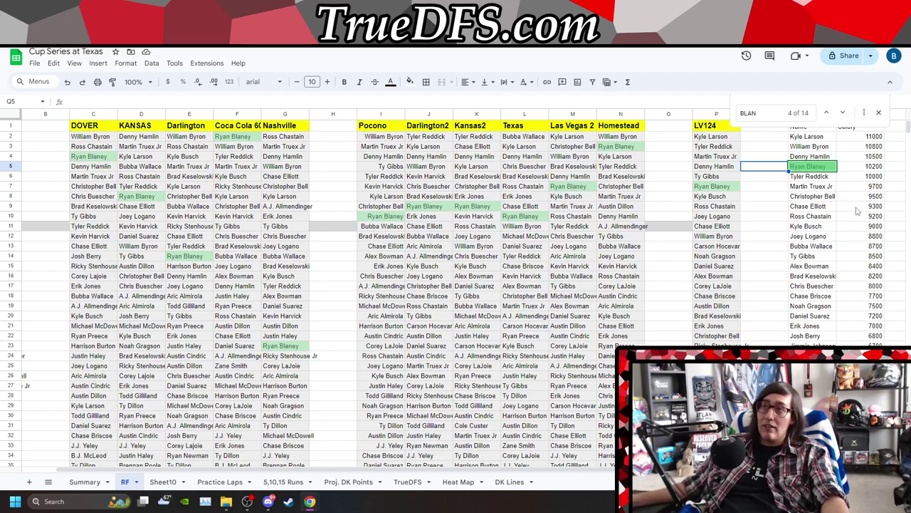
left_click(810, 208)
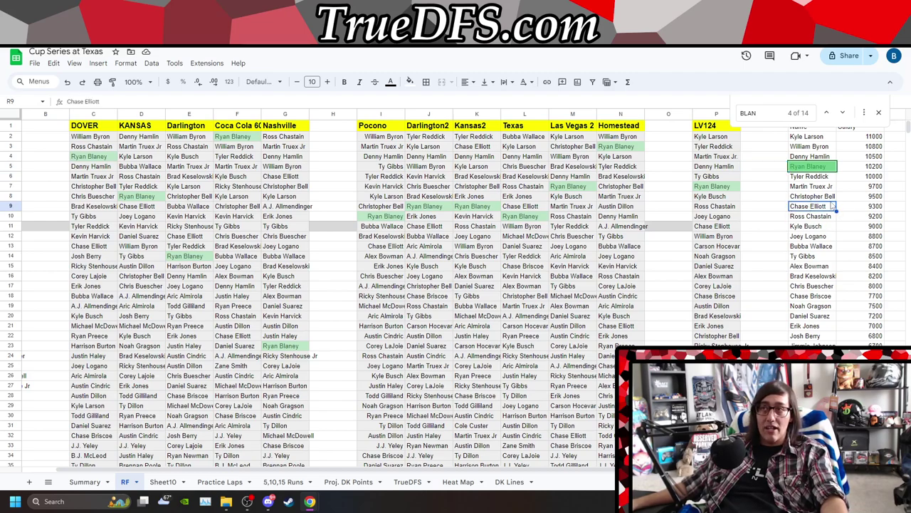
left_click(812, 247)
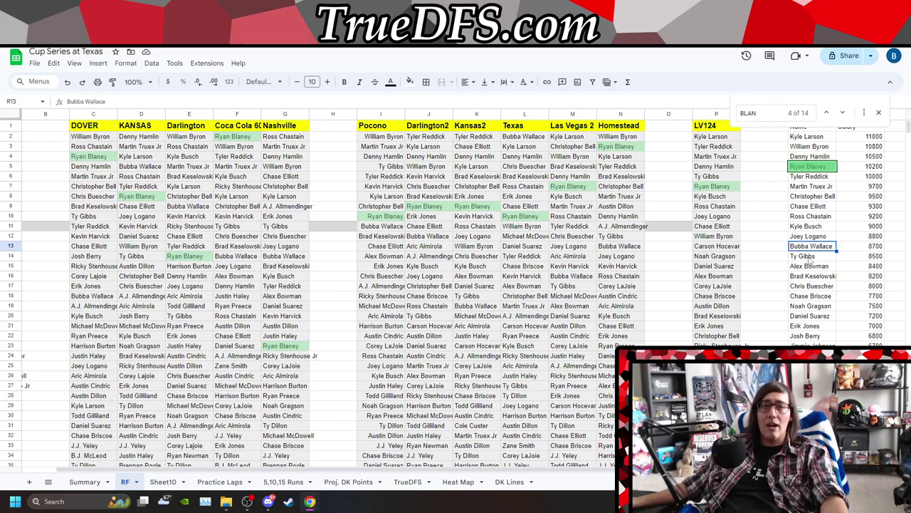
- Fill R17:R40, from Chris Buescher down the pasted name list, with cyan
scroll(809, 260, "down", 3)
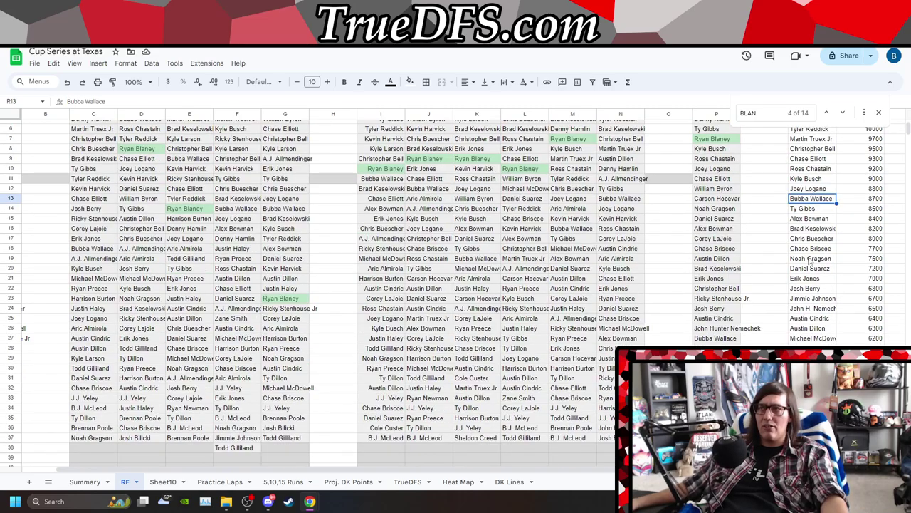
scroll(809, 260, "up", 2)
left_click_drag(810, 237, 812, 372)
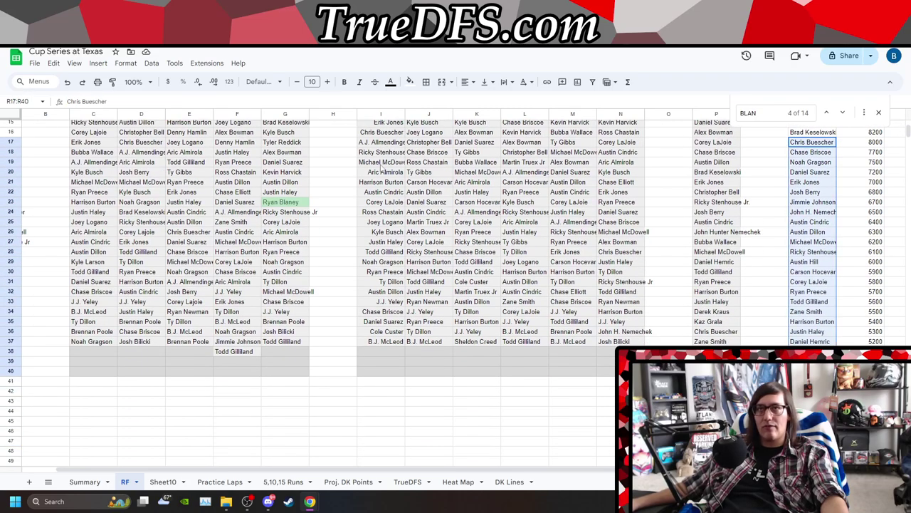
left_click(410, 81)
left_click(464, 125)
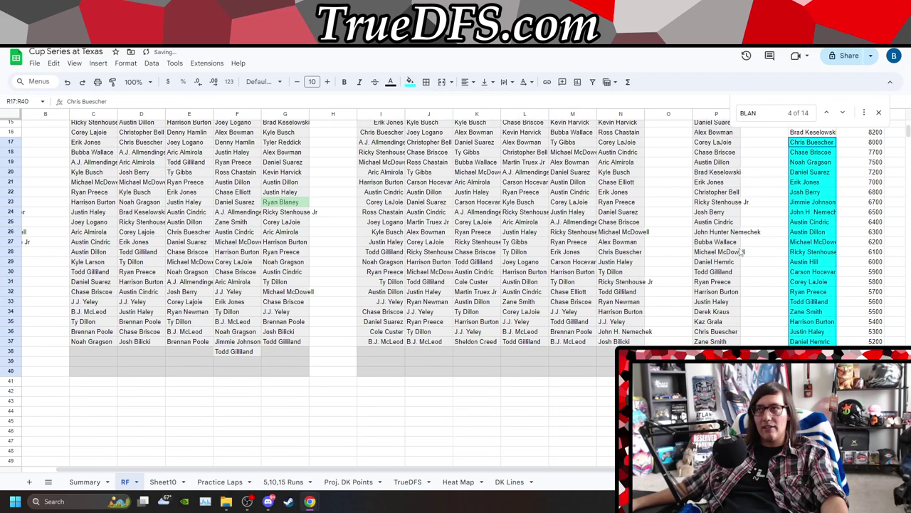
scroll(790, 271, "up", 5)
left_click(779, 277)
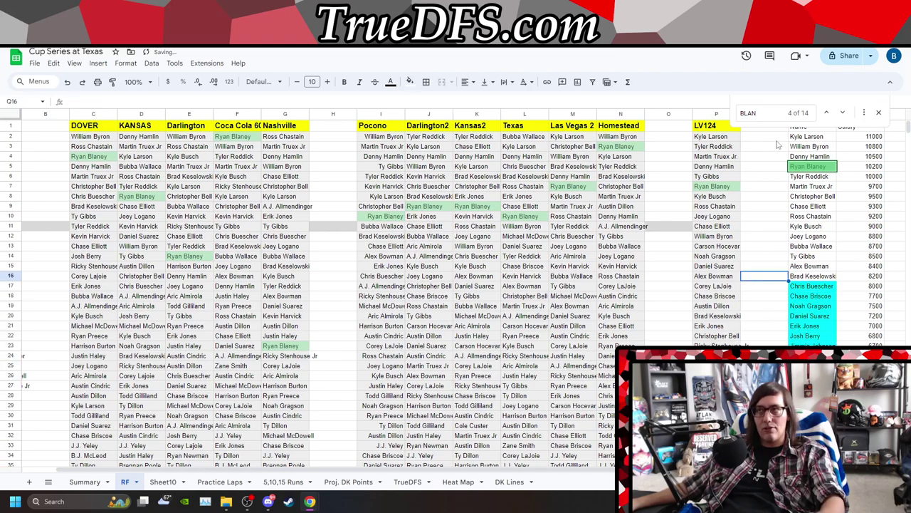
- Search the RF sheet for "CHRIS BU" in place of the previous term
left_click(763, 110)
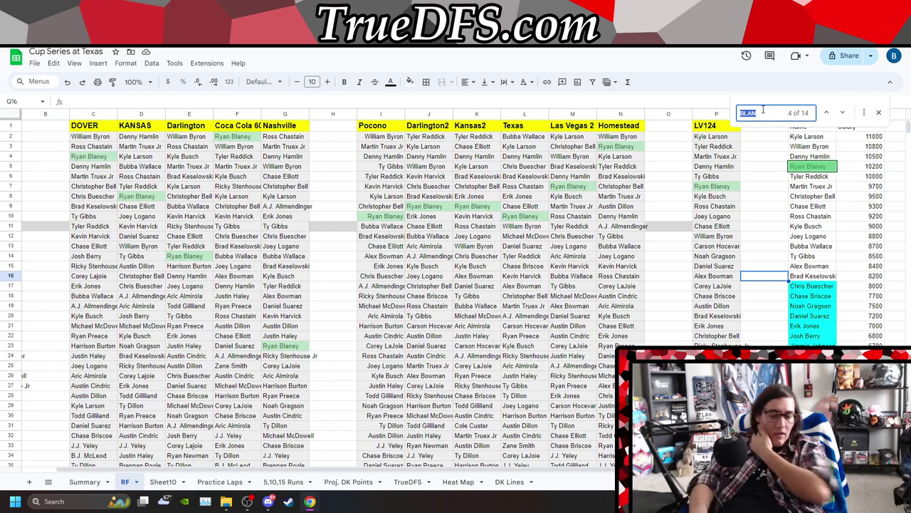
type("CHRI")
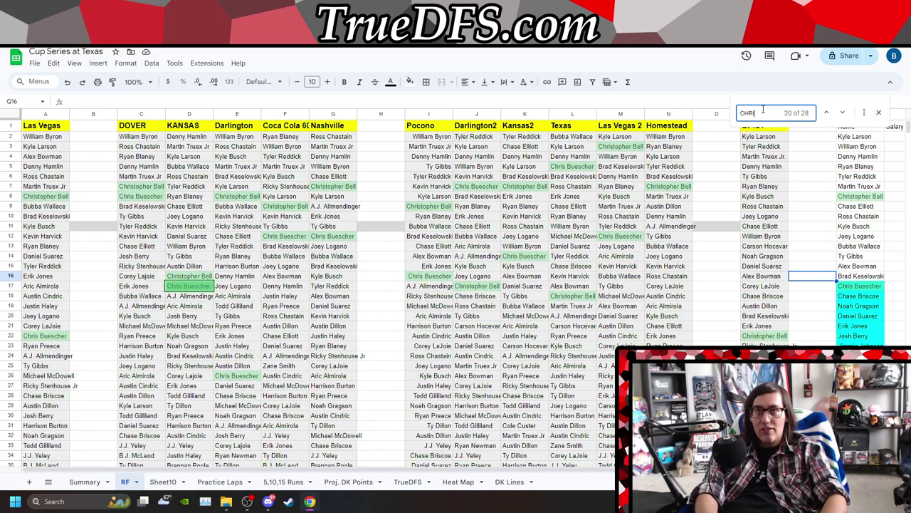
type("S BU")
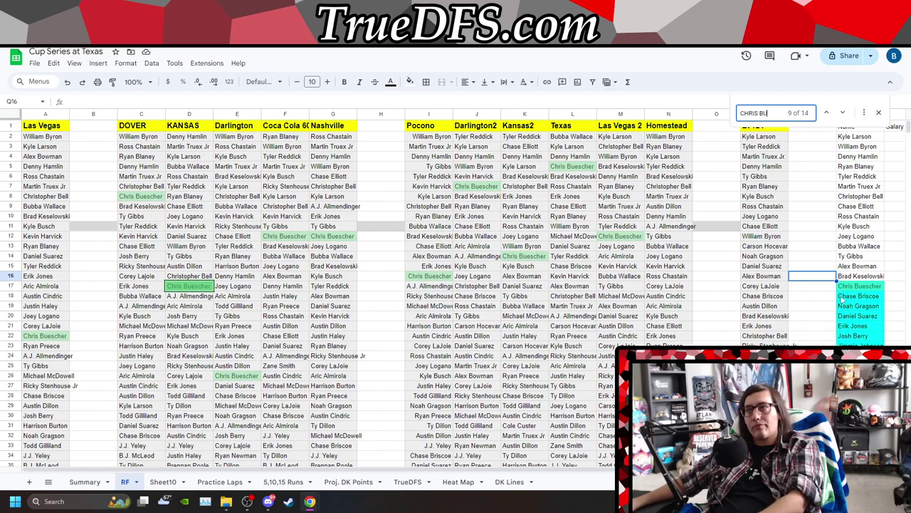
- Examine row 18 across the race columns, from the salary list to Las Vegas and back to column Q
scroll(824, 301, "right", 2)
left_click(824, 300)
key("Left")
key("Left")
key("Left")
key("Left")
key("Left")
key("Left")
key("Left")
key("Left")
key("Left")
key("Left")
key("Left")
key("Left")
key("Left")
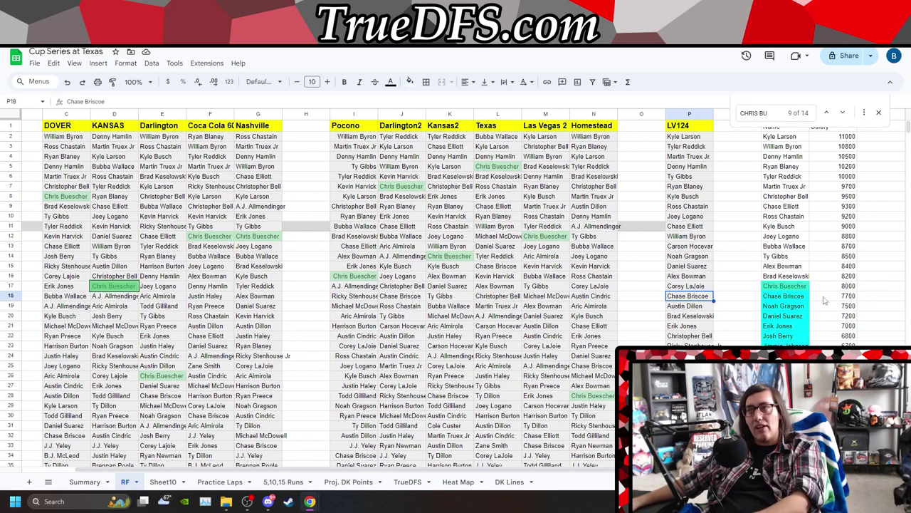
key("Left")
key("Left")
key("Left")
key("Left")
key("Left")
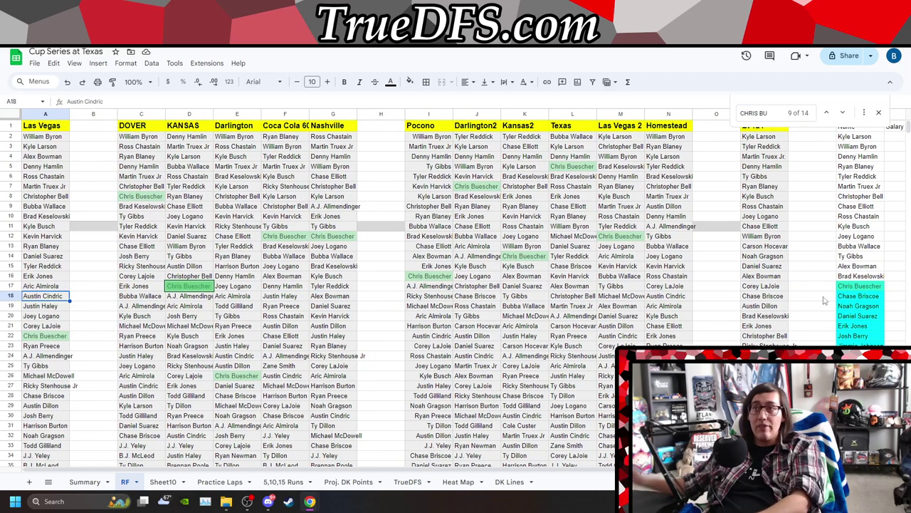
key("Right")
key("Right")
key("Right")
key("Right")
key("Right")
key("Right")
key("Right")
key("Right")
key("Right")
key("Right")
key("Right")
key("Right")
key("Right")
key("Right")
key("Right")
key("Right")
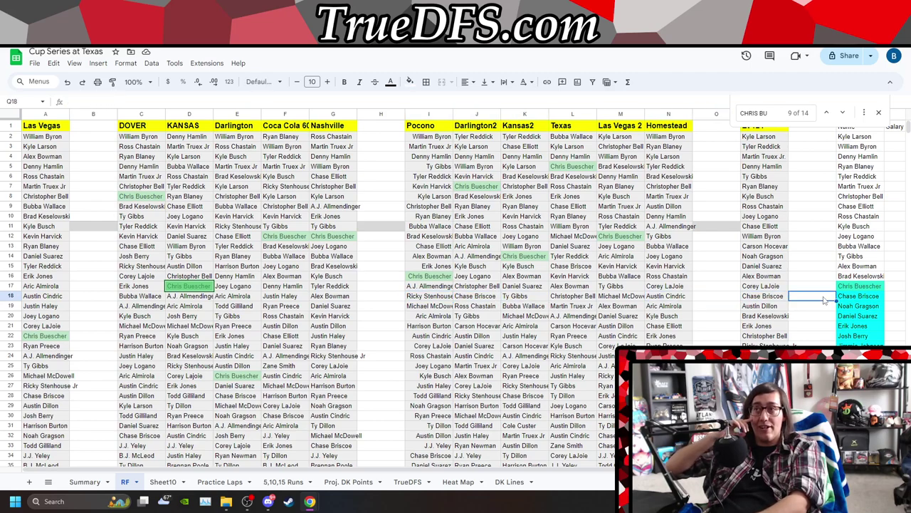
- Look over the drivers beside column Q between rows 12 and 24, above and below the start of the cyan names
key("Up")
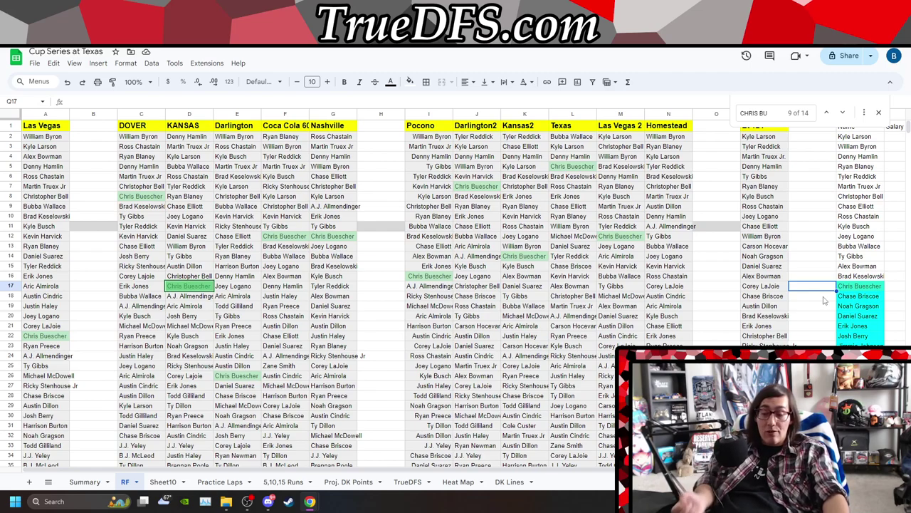
key("Down")
key("Down")
key("Down")
key("Down")
key("Down")
key("Down")
key("Down")
key("Down")
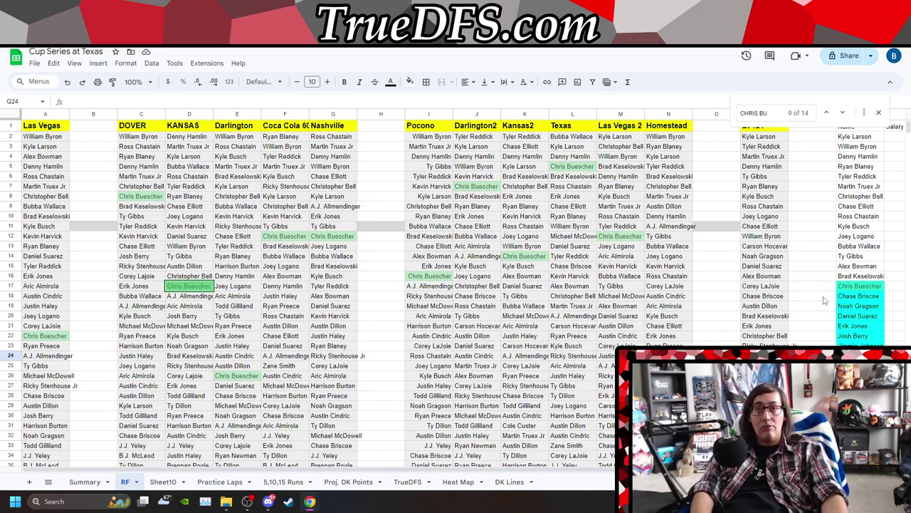
key("Up")
key("Up")
key("Up")
key("Up")
key("Up")
key("Up")
key("Up")
key("Up")
key("Up")
key("Up")
key("Up")
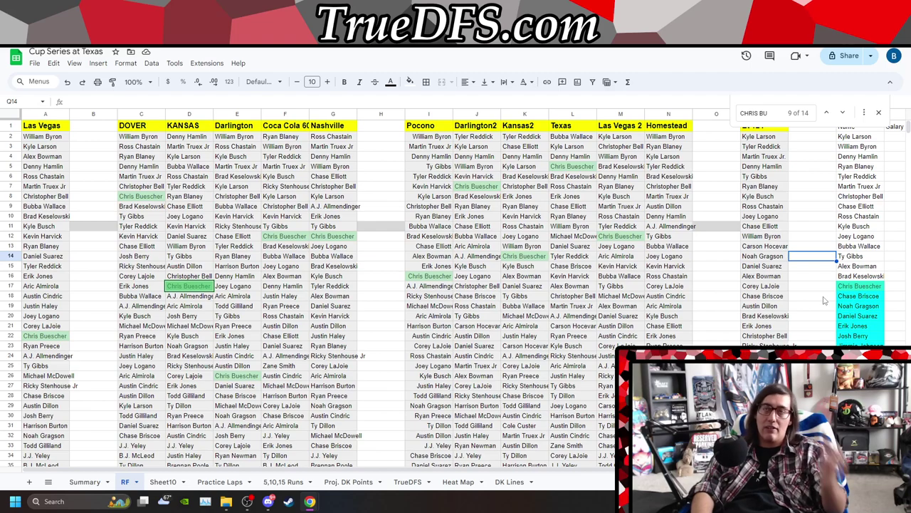
key("Up")
key("Up")
key("Down")
key("Down")
key("Down")
key("Down")
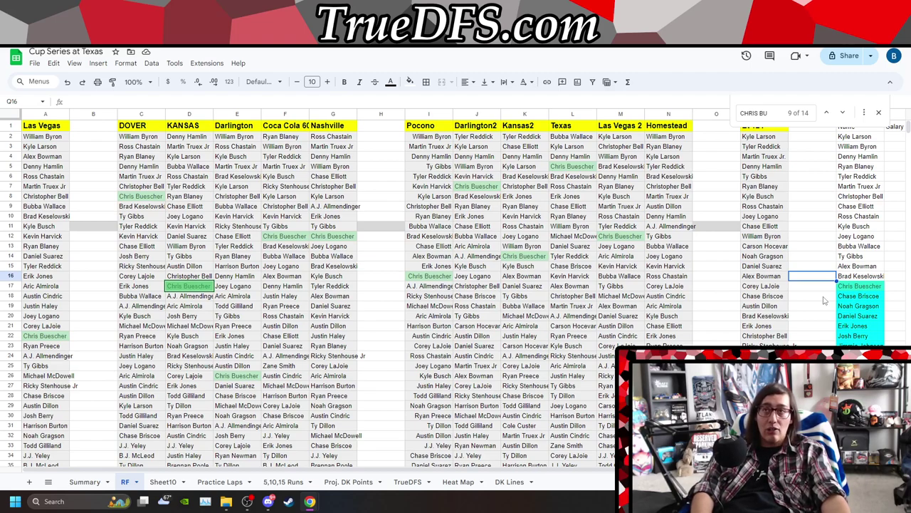
- Examine the upper and middle rankings in the Las Vegas 2 and Texas columns
key("Left")
key("Left")
key("Left")
key("Left")
key("Left")
key("Left")
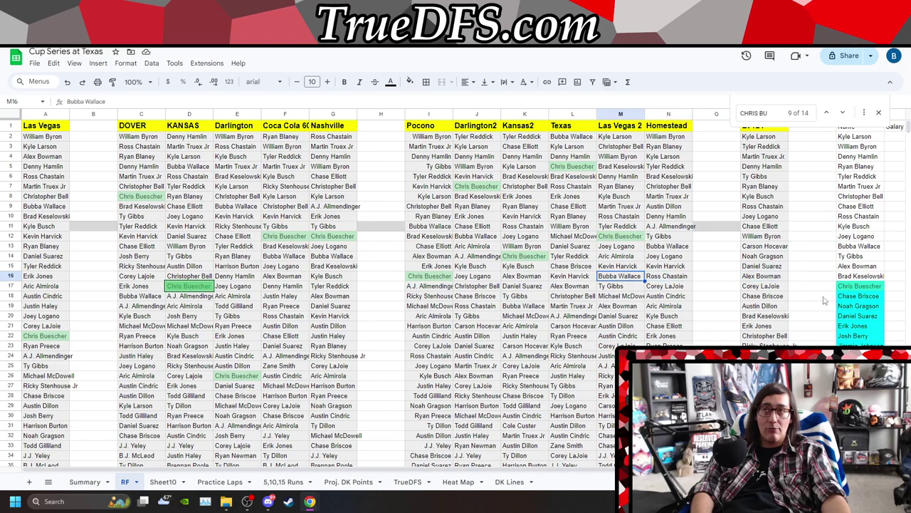
key("Up")
key("Up")
key("Up")
key("Up")
key("Right")
key("Up")
key("Up")
key("Up")
key("Up")
key("Up")
key("Up")
key("Up")
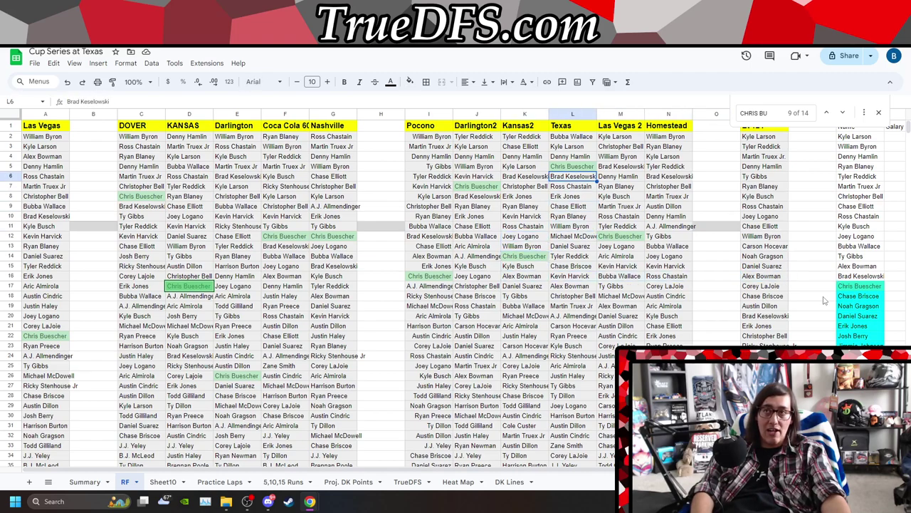
key("Down")
key("Down")
key("Down")
key("Down")
key("Down")
key("Down")
key("Down")
key("Down")
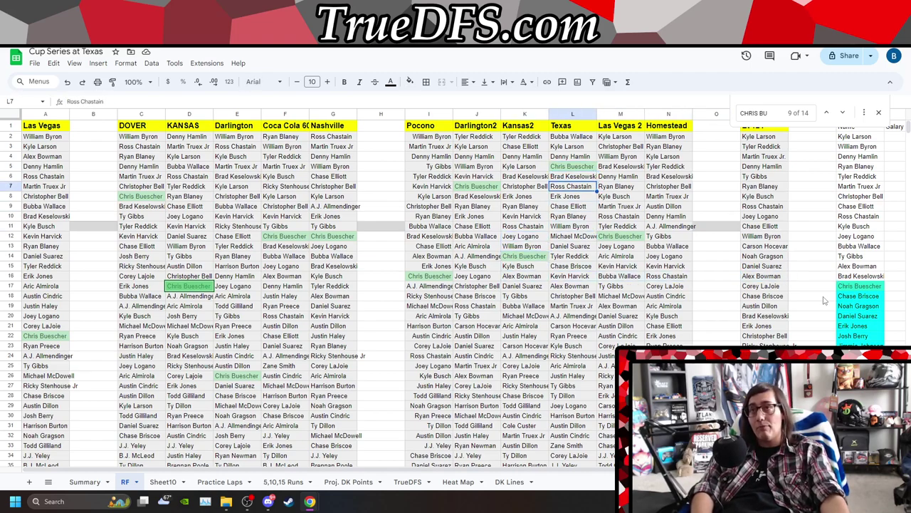
- Compare the middle rankings from Darlington2 across to LV124, ending at Q15 beside Alex Bowman in the salary list
key("Left")
key("Left")
key("Left")
key("Left")
key("Right")
key("Right")
key("Right")
key("Right")
key("Right")
key("Right")
key("Right")
key("Right")
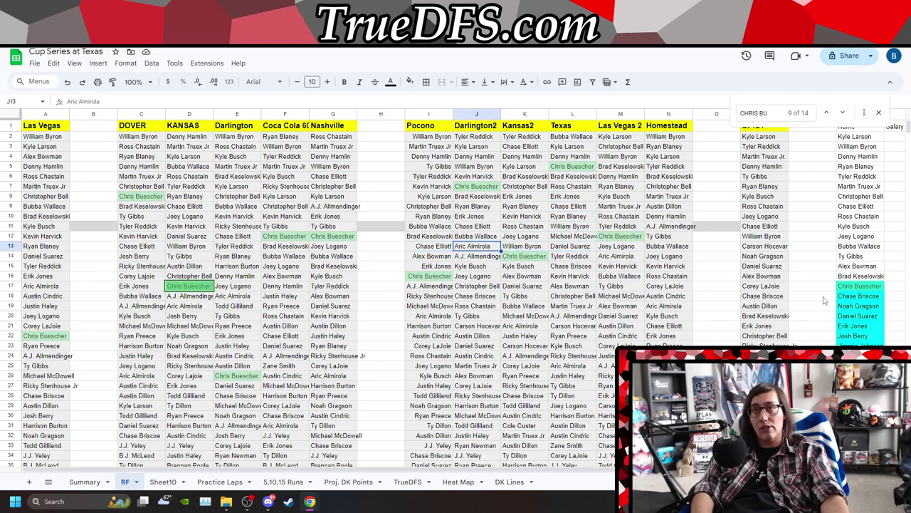
key("Right")
key("Down")
key("Down")
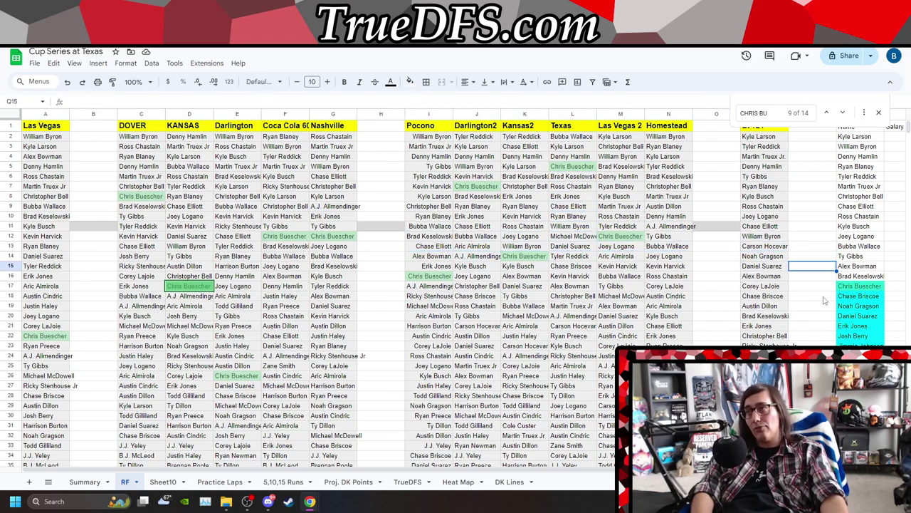
- Search the RF sheet for "BRISC" in place of the previous term, then clear the term
key("ctrl+f")
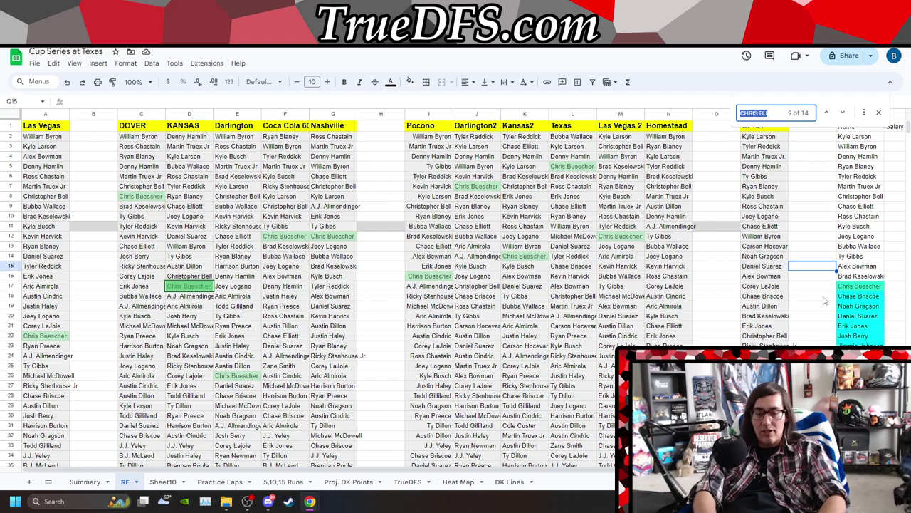
type("BRISC")
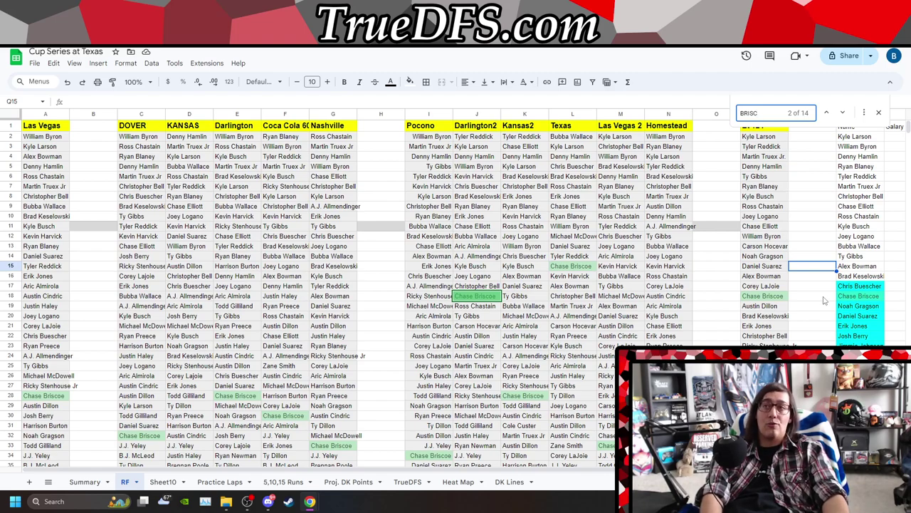
key("BackSpace")
key("BackSpace")
key("BackSpace")
key("BackSpace")
key("BackSpace")
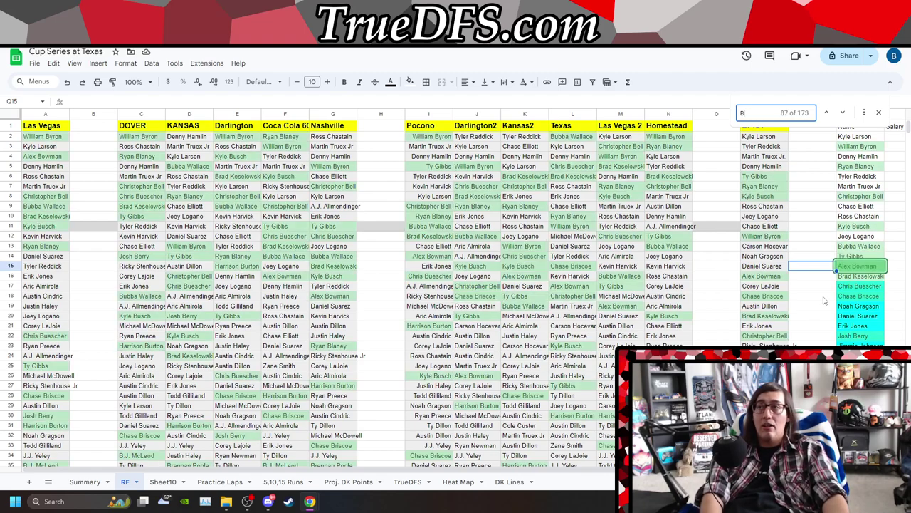
- Search the RF sheet for "NOAH" and check Noah Gragson's salary along row 19
type("NOAH")
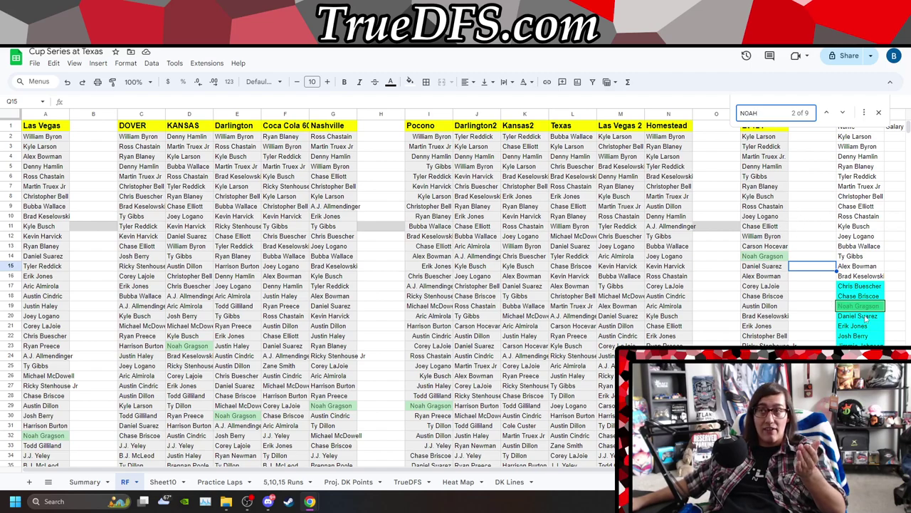
left_click(828, 307)
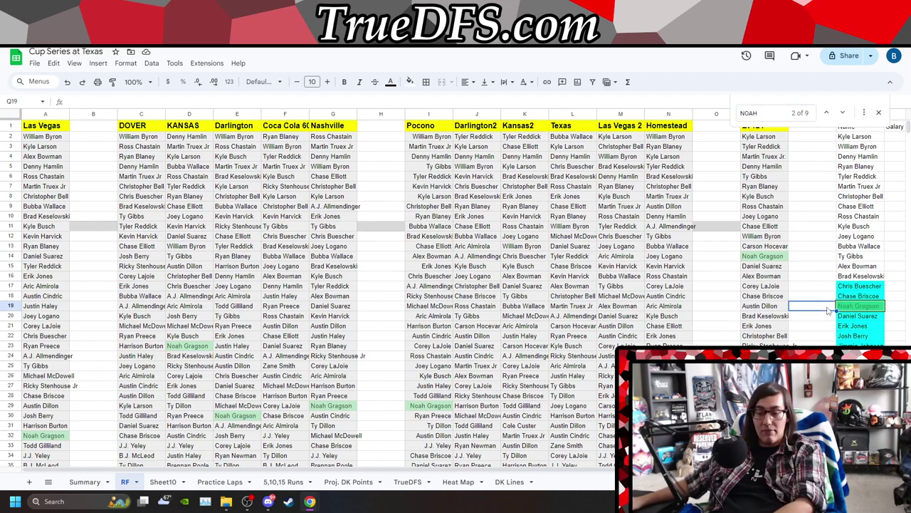
key("Right")
key("Right")
key("Right")
- Follow row 19 back from the salary list across the past races to the Las Vegas column
key("Left")
key("Left")
key("Left")
key("Left")
key("Left")
key("Left")
key("Left")
key("Left")
key("Left")
key("Left")
key("Left")
key("Left")
key("Left")
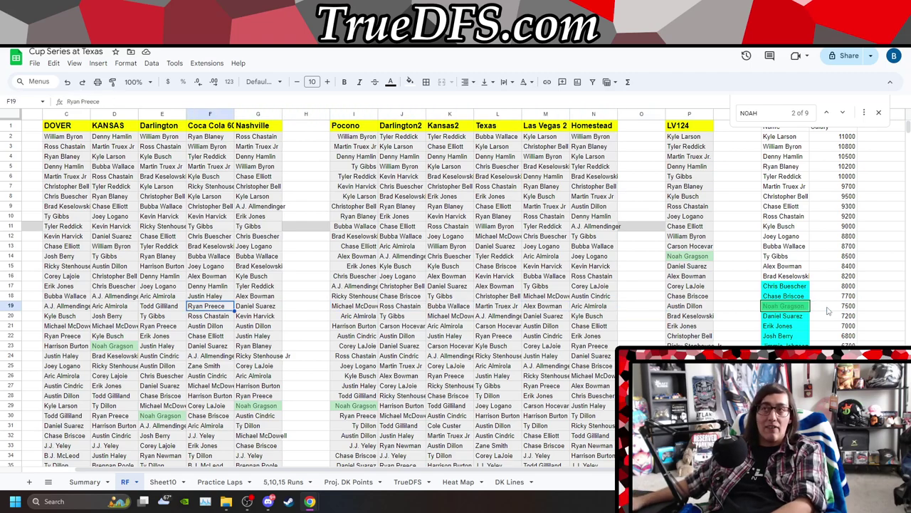
key("Left")
key("Left")
key("Left")
key("Left")
key("Left")
key("Left")
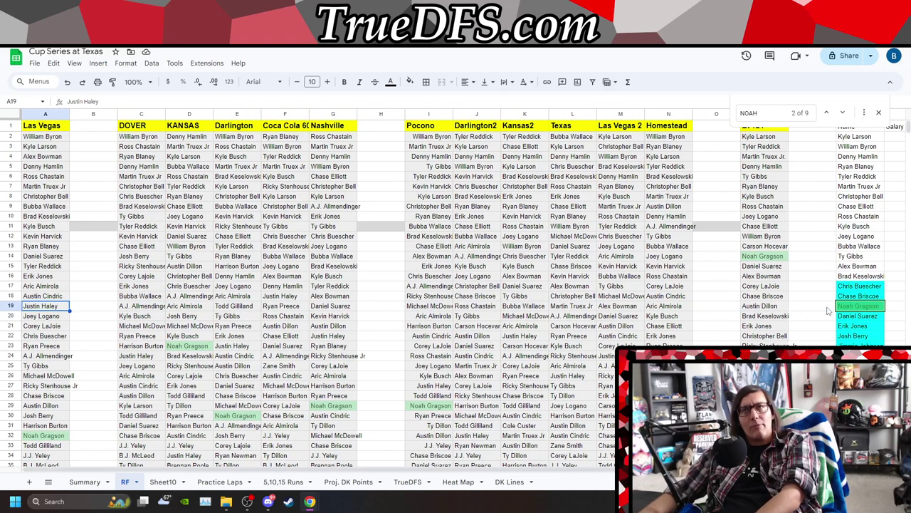
- Compare the row 19 rankings from Las Vegas across to column O, then move up to O9 beside the upper rankings
key("Right")
key("Right")
key("Right")
key("Right")
key("Right")
key("Right")
key("Right")
key("Right")
key("Right")
key("Right")
key("Right")
key("Right")
key("Right")
key("Right")
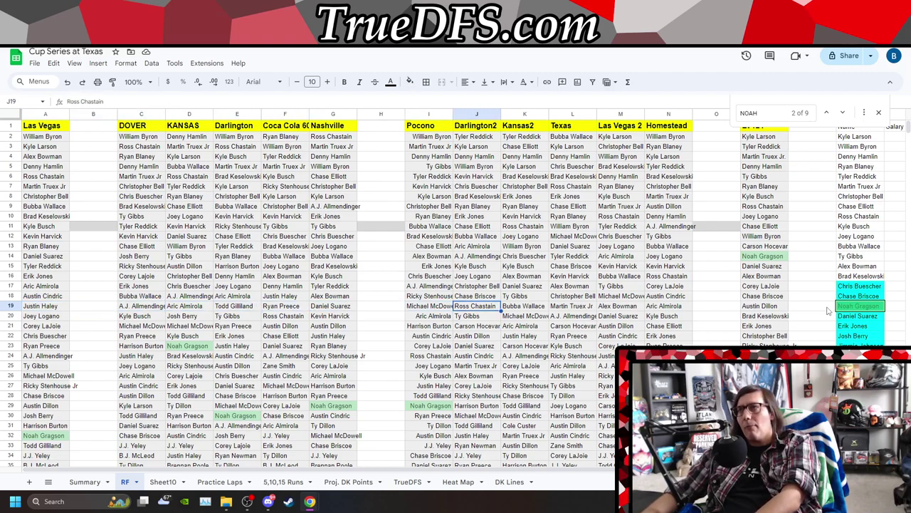
key("Up")
key("Up")
key("Up")
key("Up")
key("Up")
key("Up")
key("Up")
key("Up")
key("Up")
key("Up")
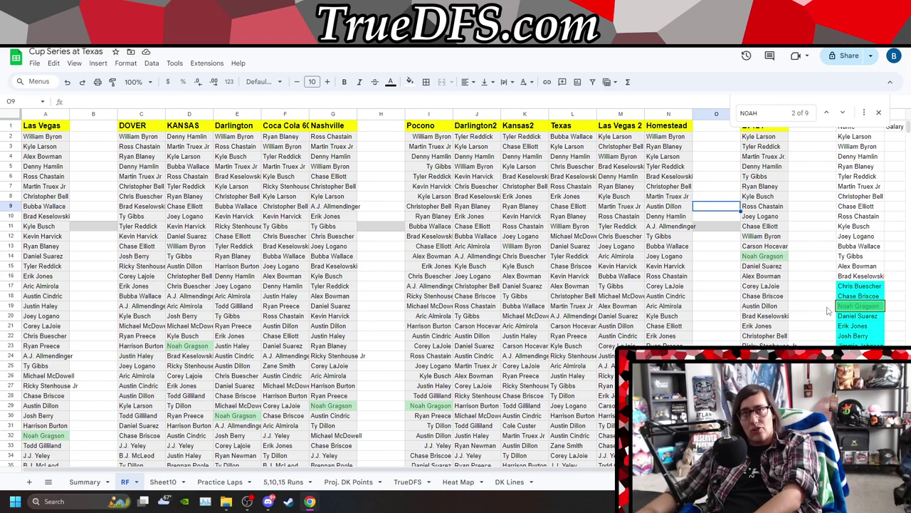
- Examine the rankings beside column O from row 9 down to row 24, ending at O20
key("Down")
key("Down")
key("Down")
key("Down")
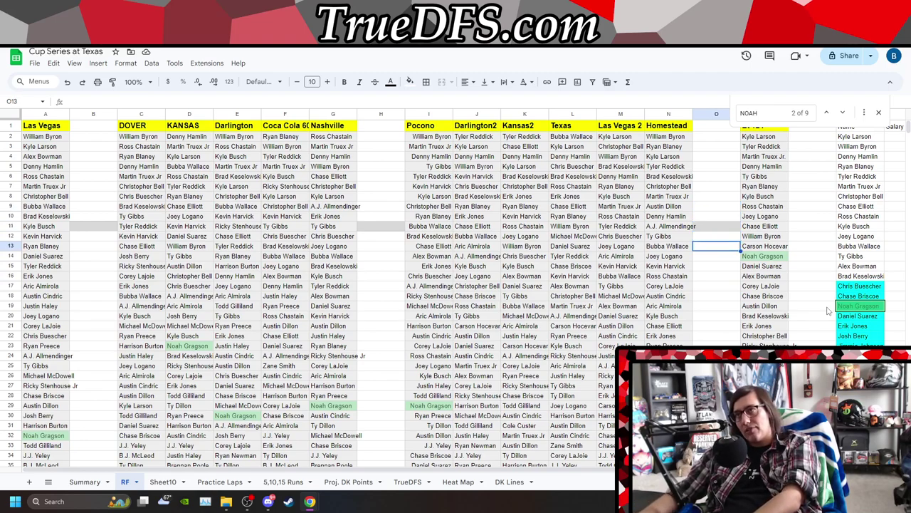
key("Down")
key("Down")
key("Down")
key("Down")
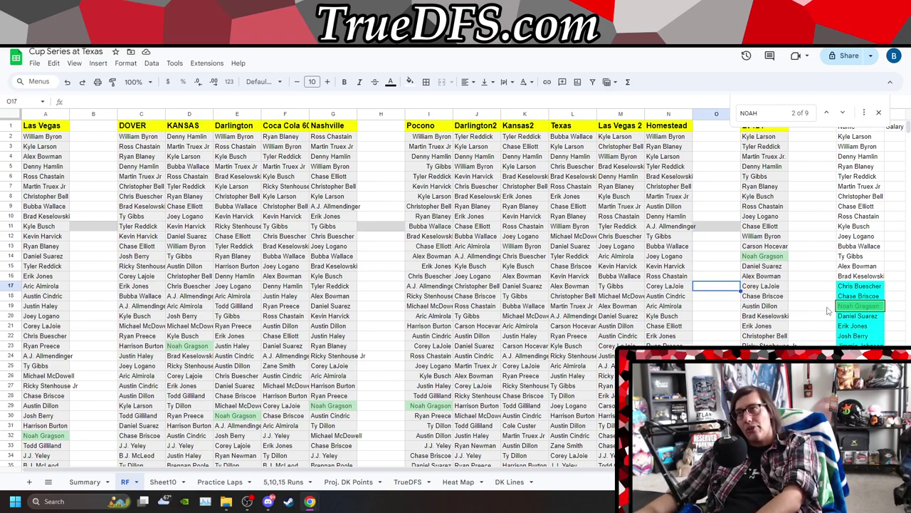
key("Down")
key("Down")
key("Down")
key("Down")
key("Down")
key("Down")
key("Down")
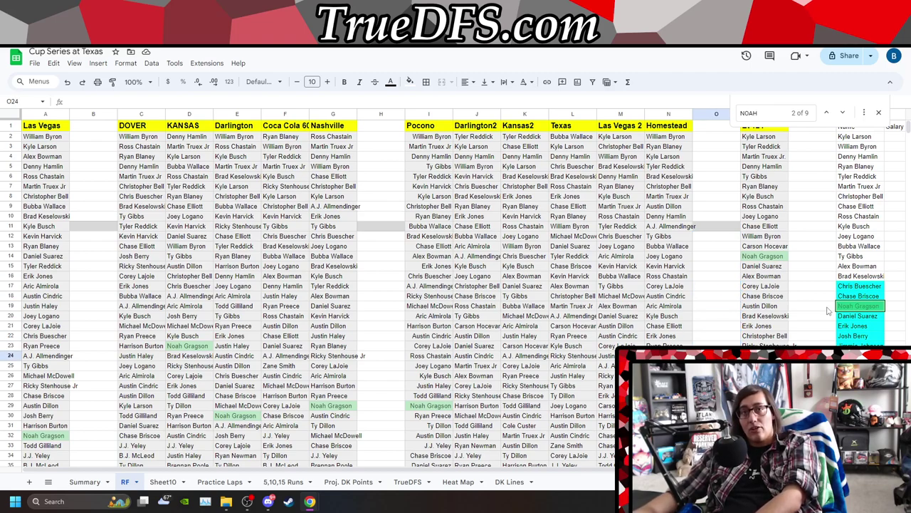
key("Up")
key("Up")
key("Up")
key("Up")
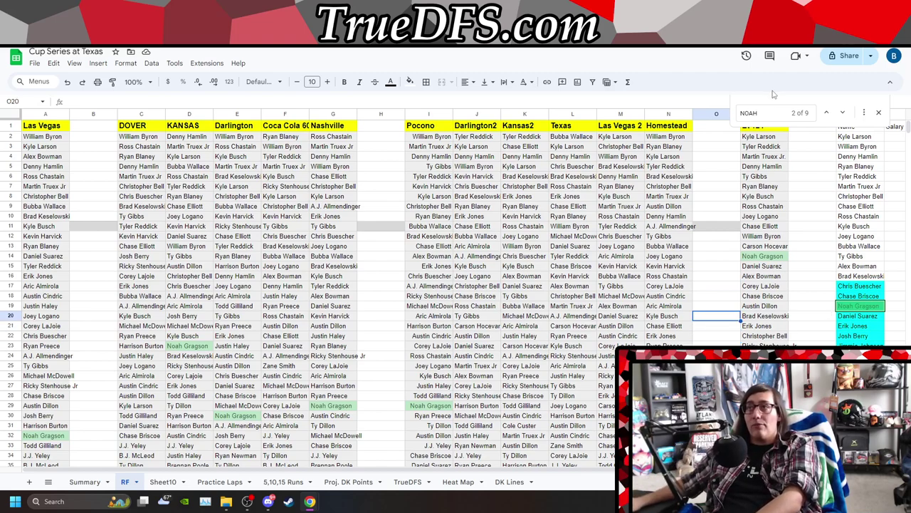
- Search the sheet for "ROSS" to review Ross Chastain's rankings, then clear the term
double_click(768, 115)
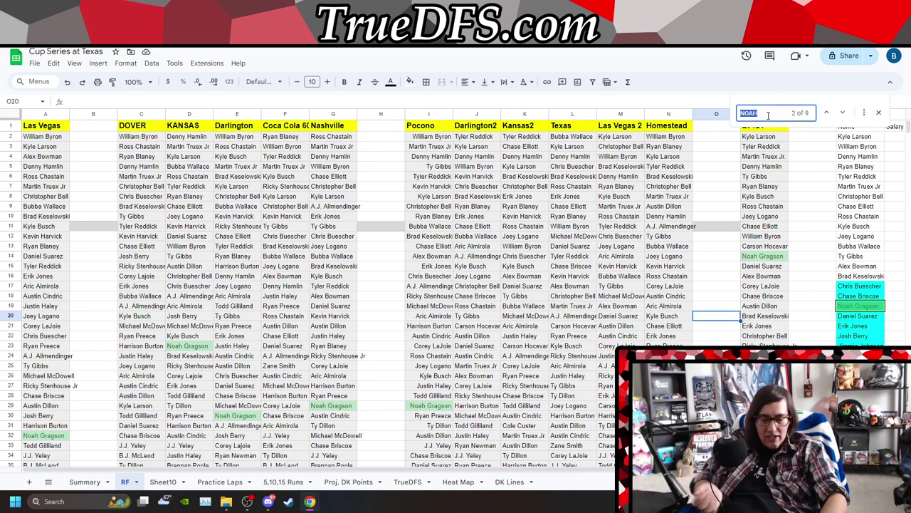
type("ROSS")
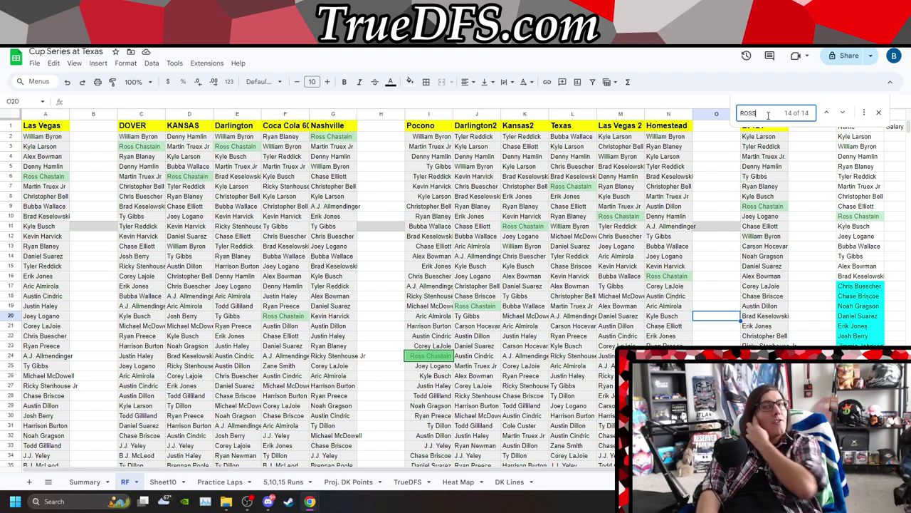
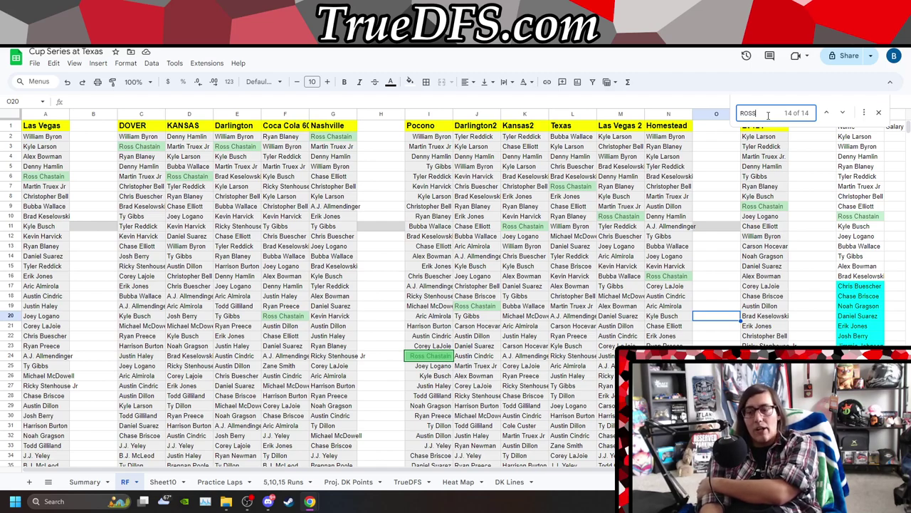
key("BackSpace")
key("BackSpace")
key("BackSpace")
key("BackSpace")
- Search the sheet for "DANIE" and check Daniel Suarez's salary along row 20
type("DA")
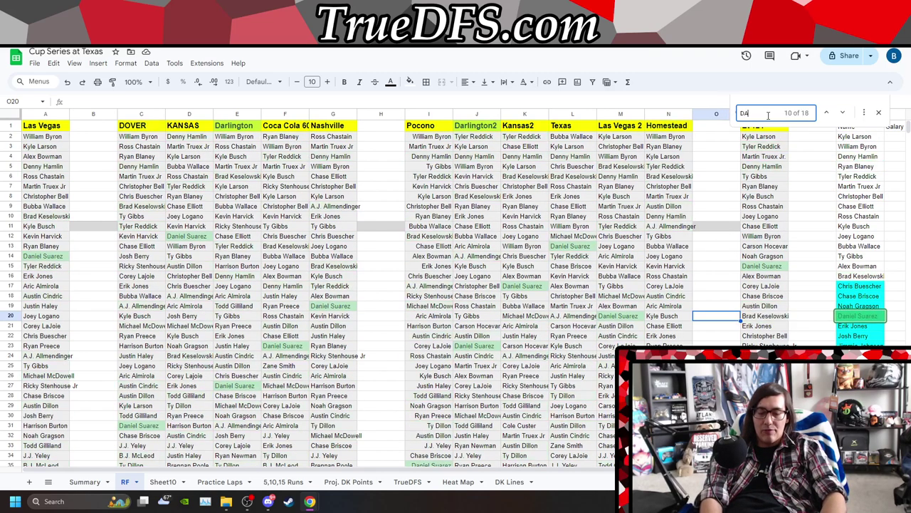
type("NIE")
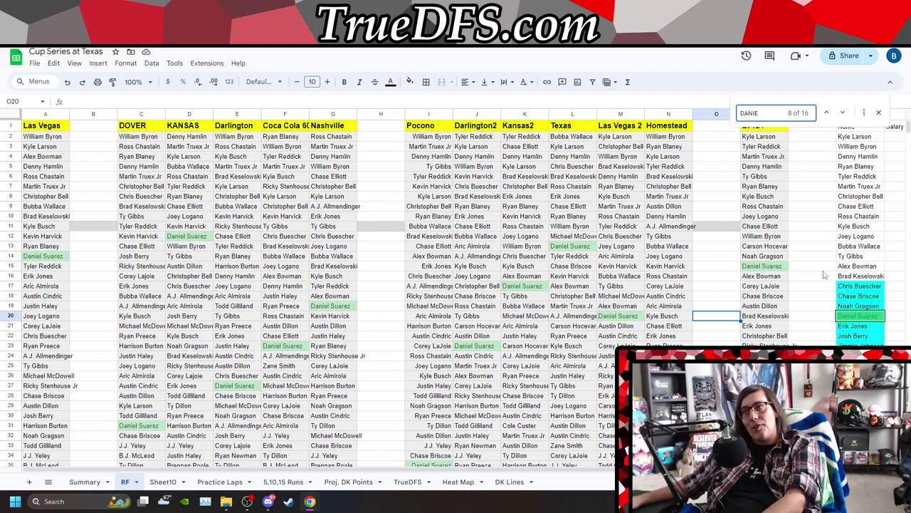
left_click(800, 318)
key("Right")
key("Right")
key("Right")
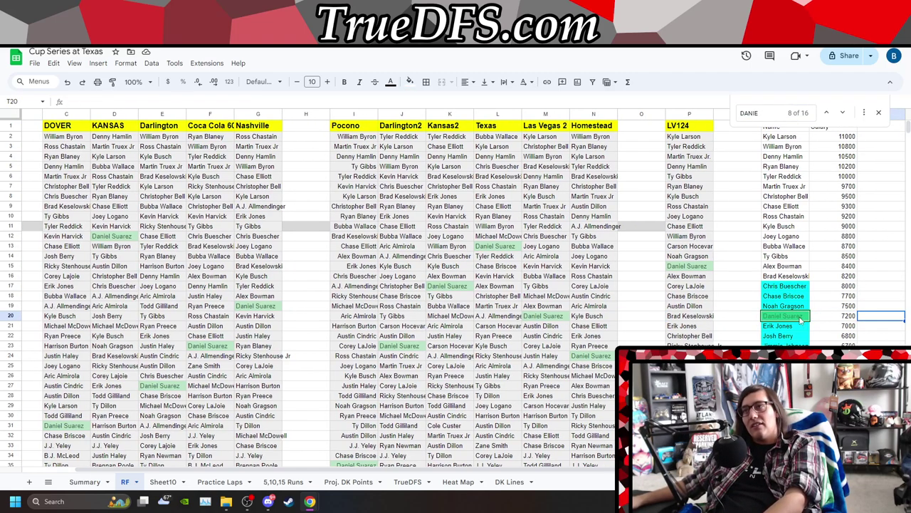
- Replace the search term with "JONES" to review Erik Jones's rankings across the races
left_click(750, 114)
key("ctrl+a")
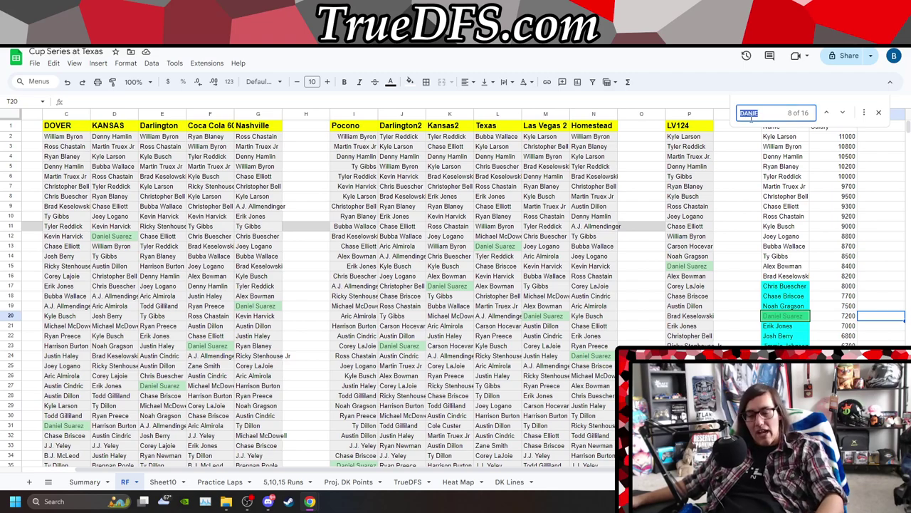
type("J")
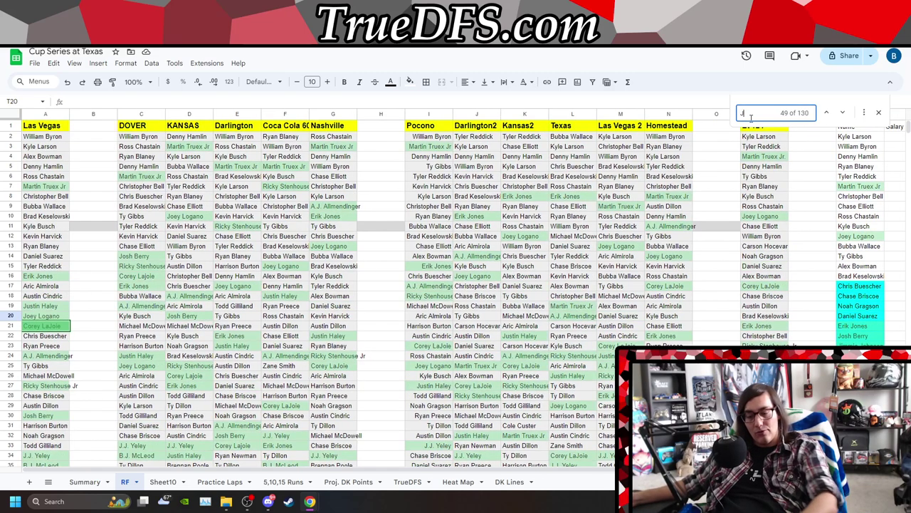
type("ONES")
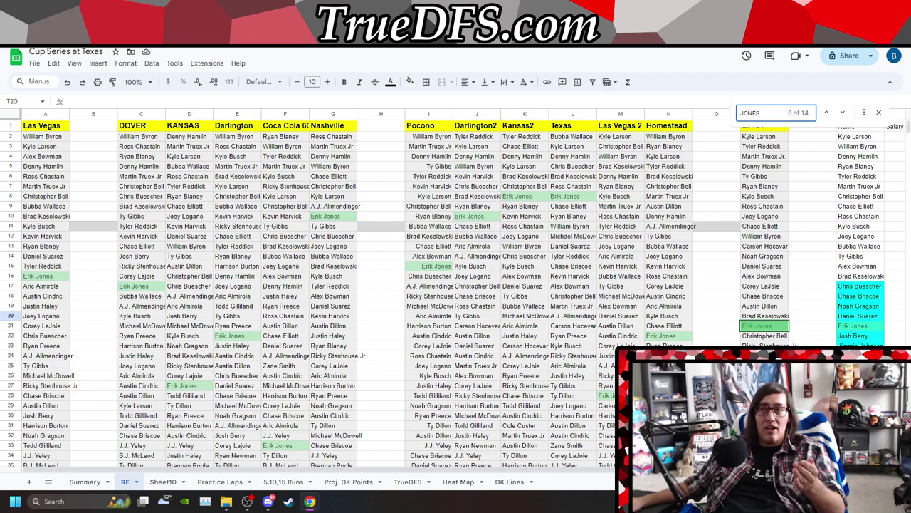
- Replace the search term with "BERRY" to review Josh Berry's rankings across the races
double_click(761, 113)
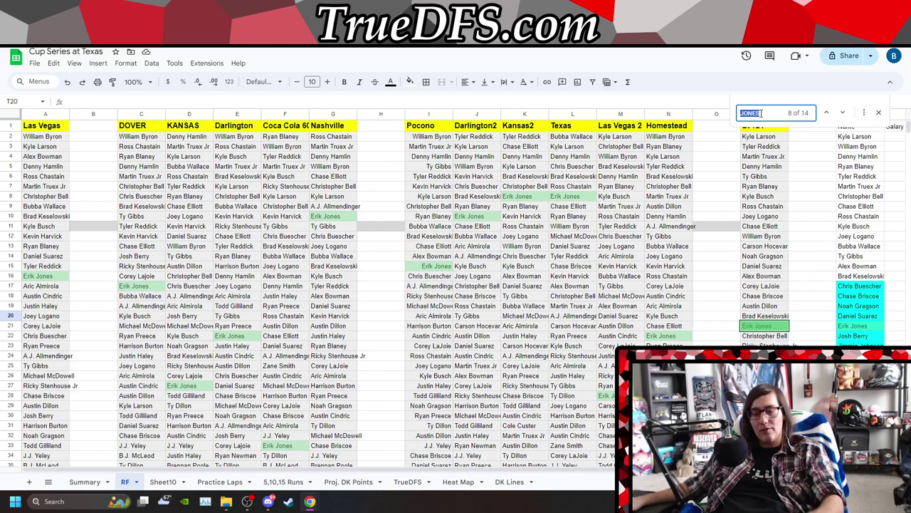
left_click(760, 113)
type("S")
double_click(760, 112)
type("BERRY")
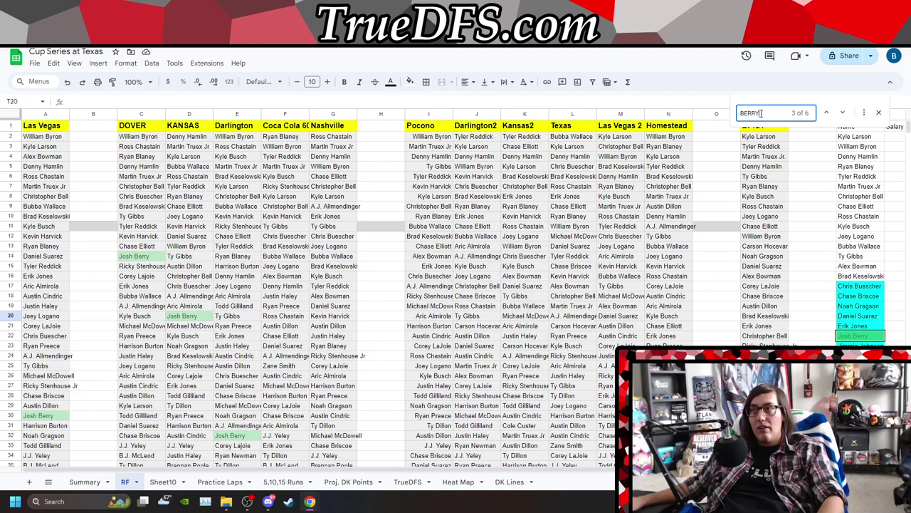
- Search the sheet for "NEM" and then "CIN" to review Nemechek's and Austin Cindric's rankings
double_click(760, 112)
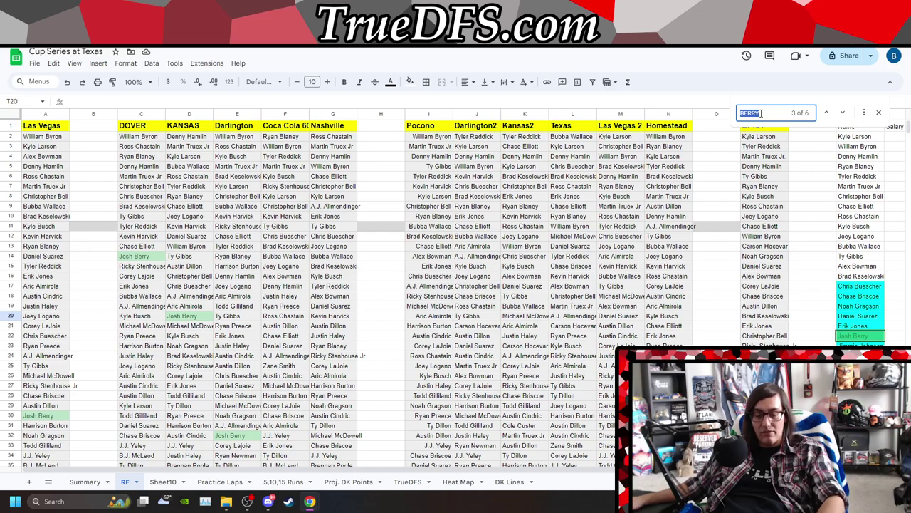
type("NE")
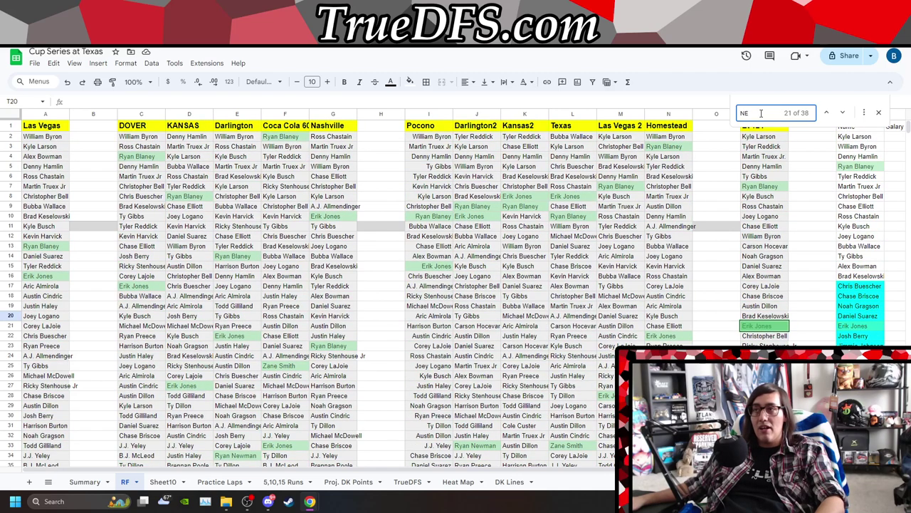
type("M")
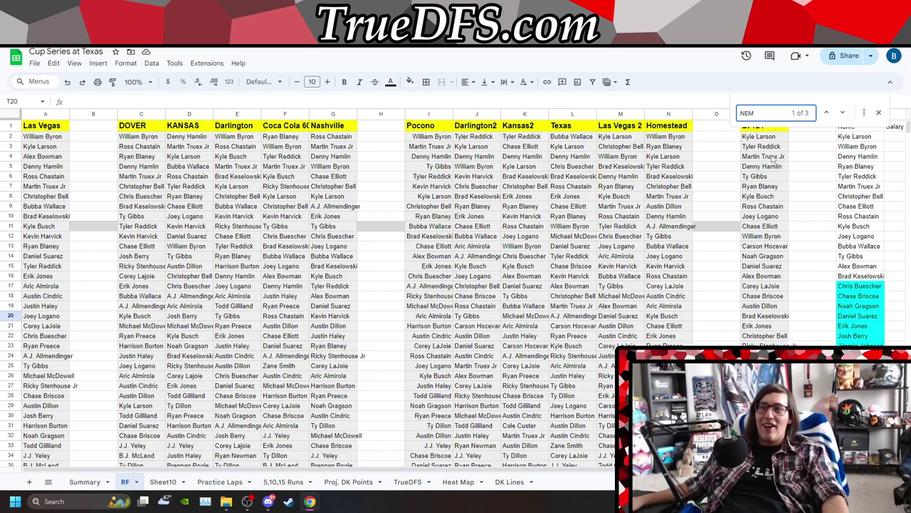
double_click(752, 113)
type("CIN")
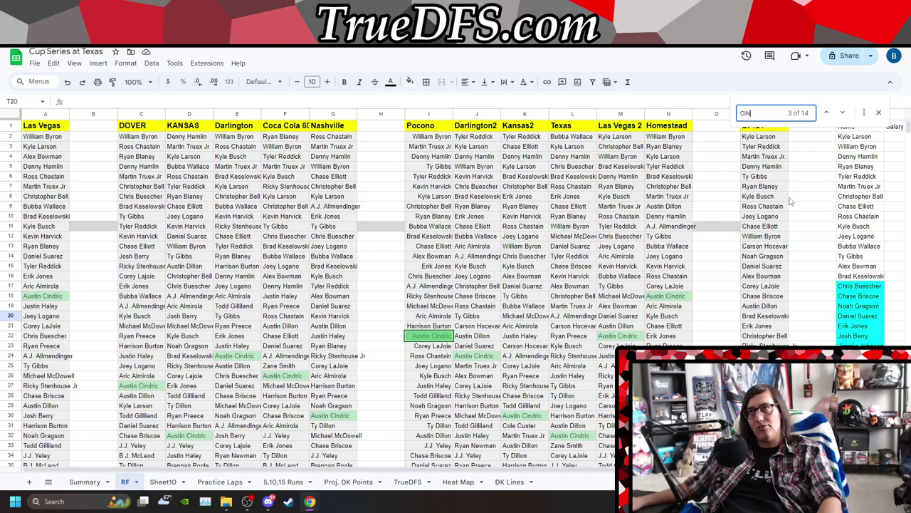
- Search the sheet for "DILLO" and then "MICH" to review Austin Dillon's and Michael McDowell's rankings
double_click(757, 112)
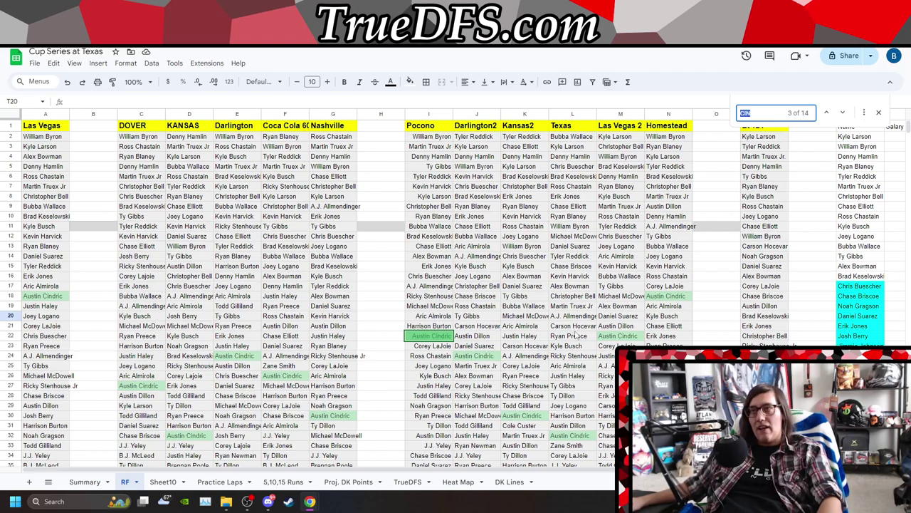
type("DILLO")
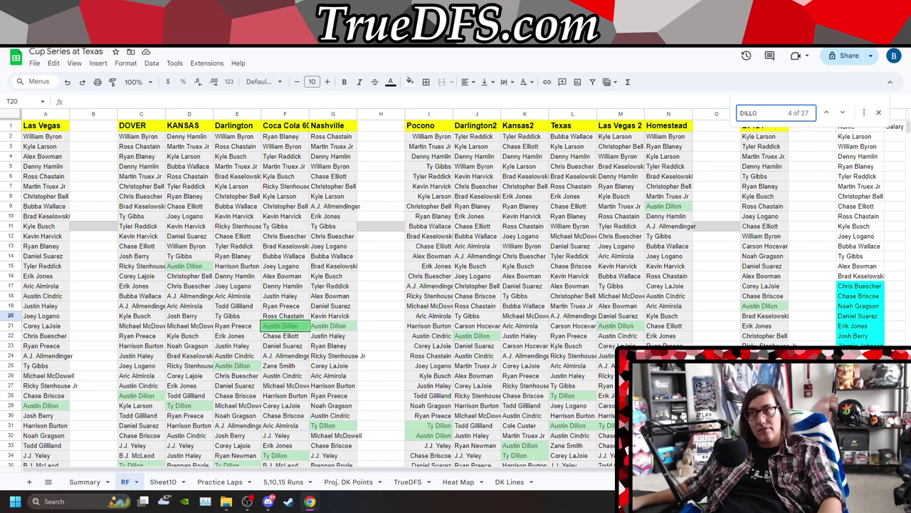
double_click(773, 113)
type("MICH")
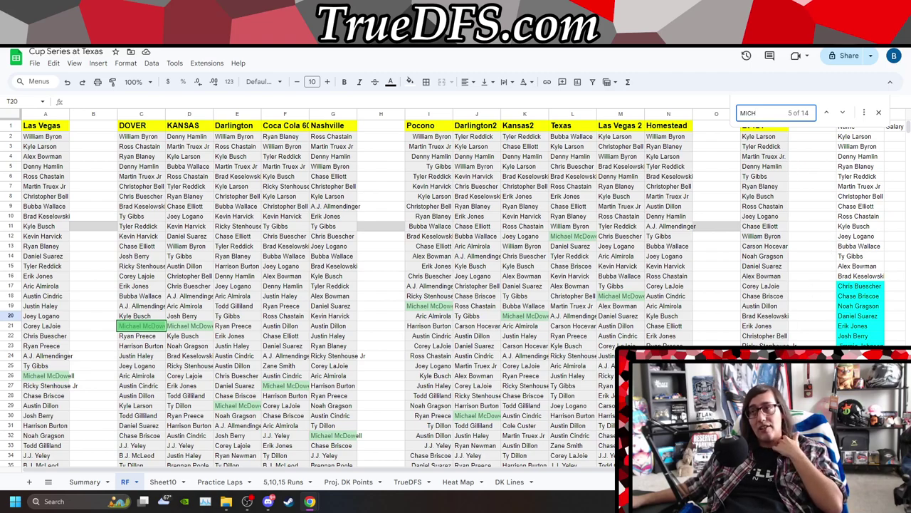
- Search the sheet for "RICK" and then "CARS" to review Ricky Stenhouse Jr's and Carson Hocevar's rankings
double_click(768, 111)
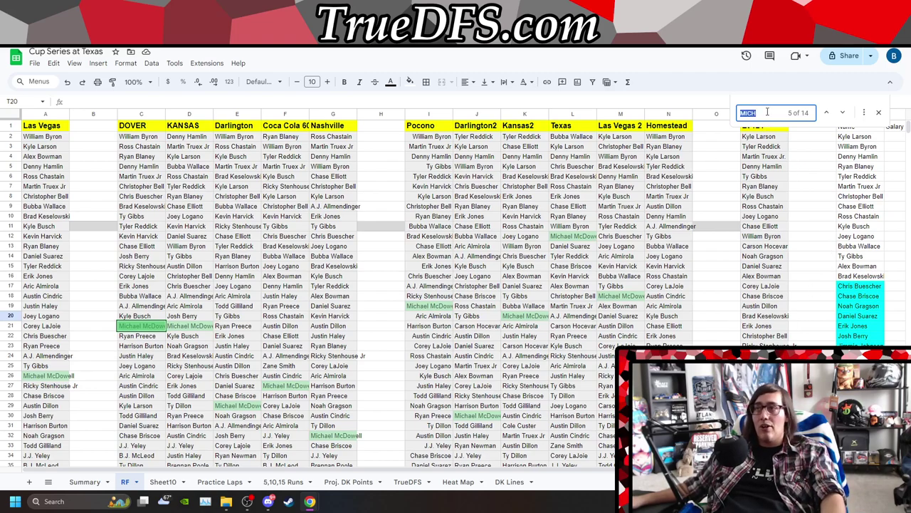
type("RICK")
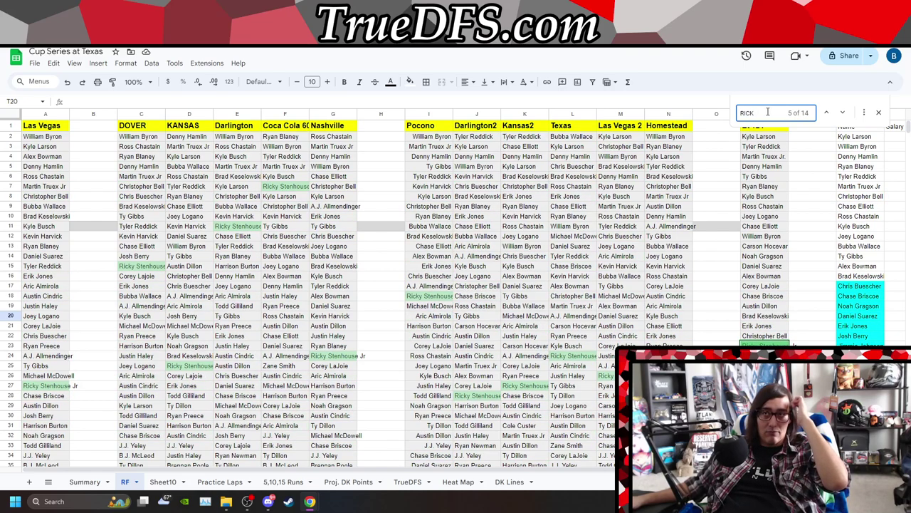
double_click(767, 111)
type("JJ")
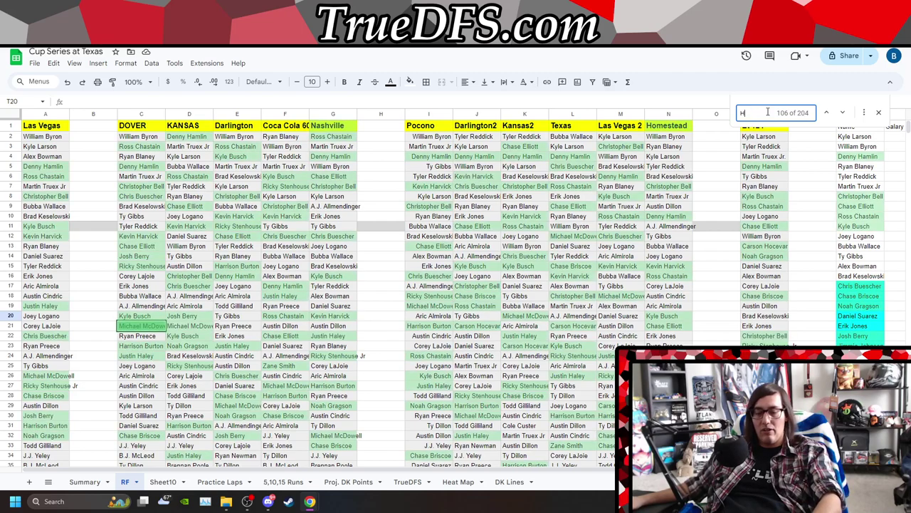
type("CARS")
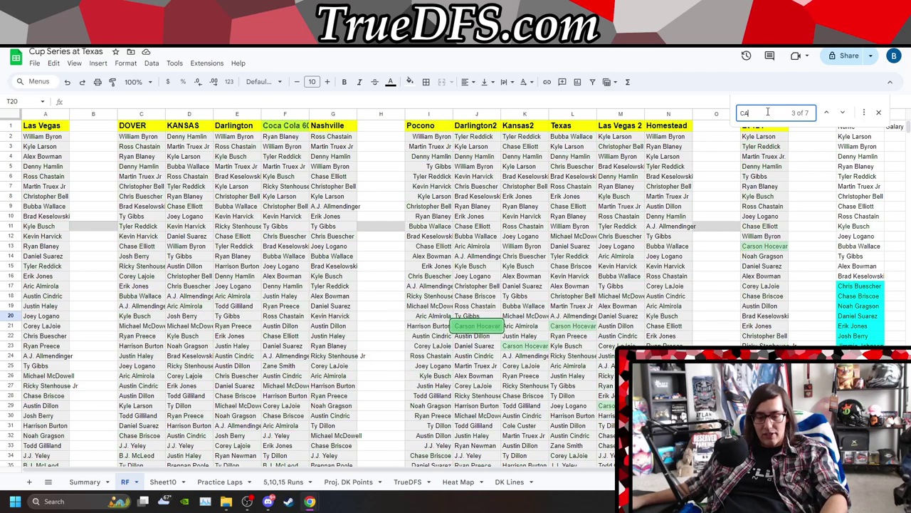
- Search the sheet for "LAJ" and look over Corey LaJoie's rankings down to the lowest rows
double_click(768, 112)
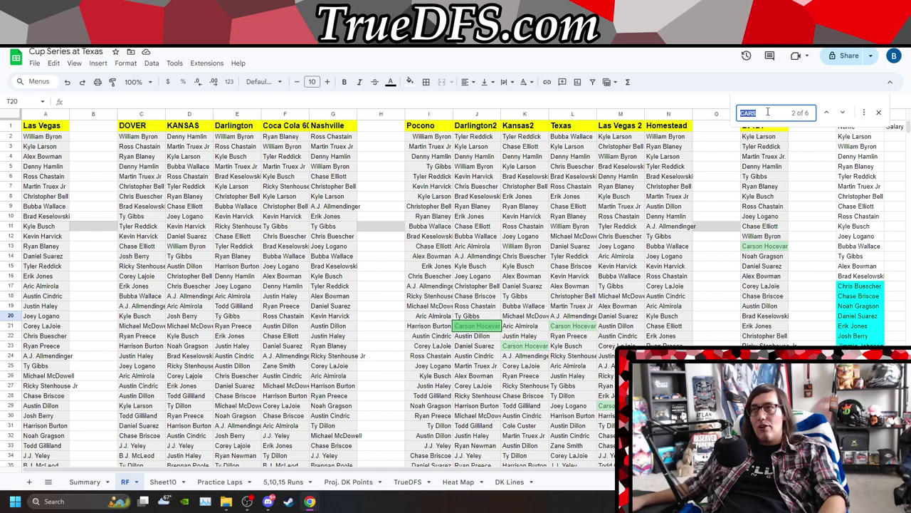
type("LAJ")
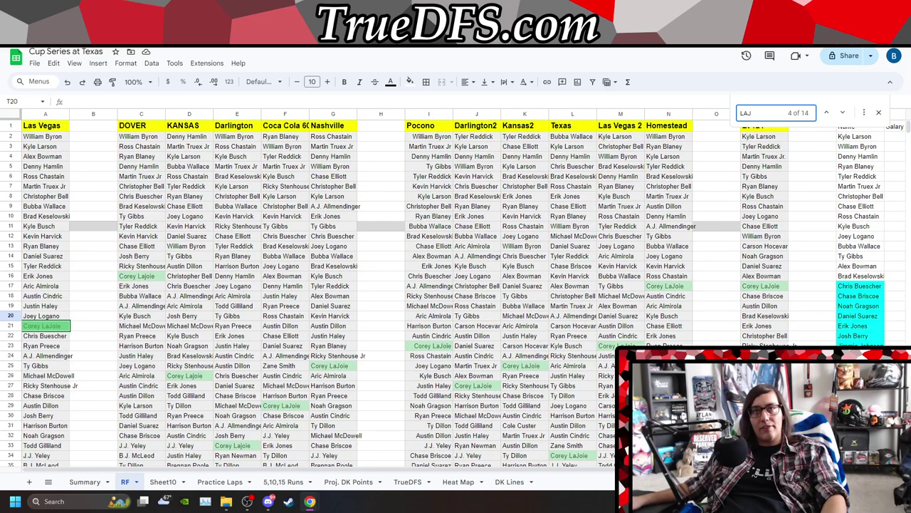
scroll(440, 371, "down", 2)
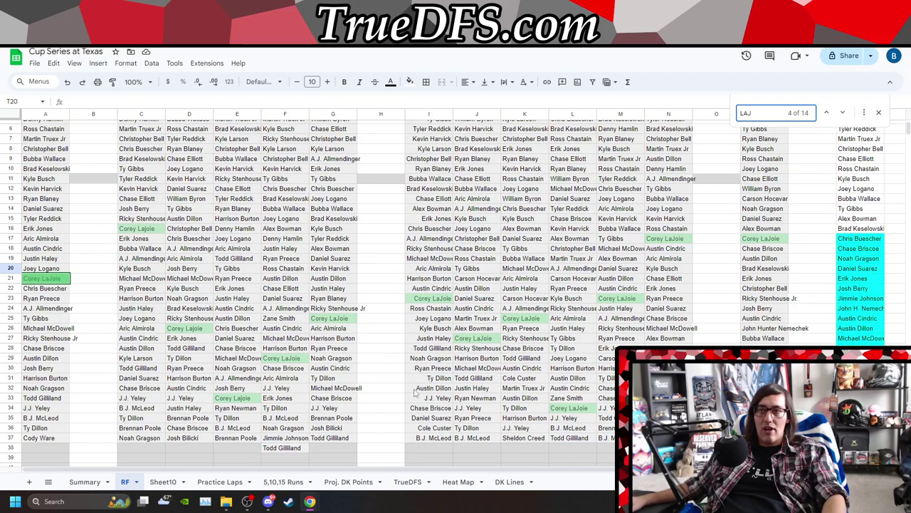
- Bring the salary column into view and search the sheet for "PREE" to review Ryan Preece's rankings
scroll(383, 382, "right", 3)
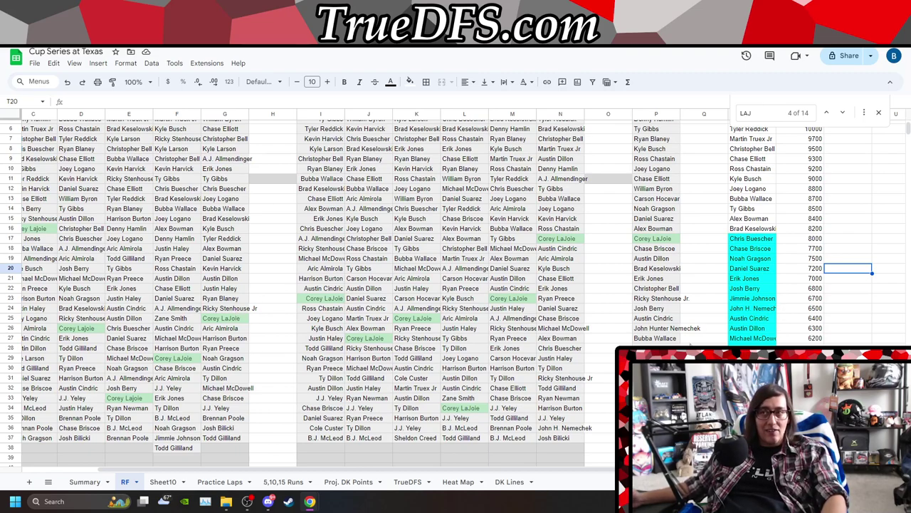
left_click(708, 312)
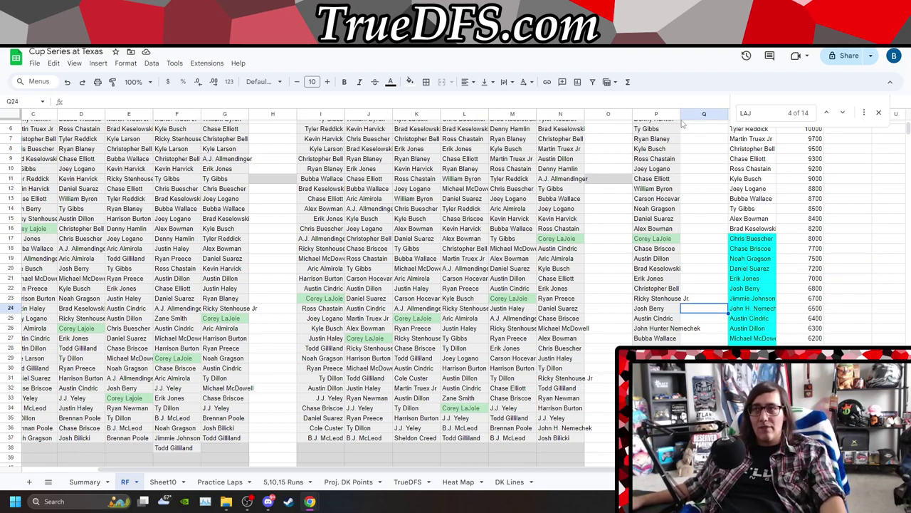
double_click(764, 115)
type("PREE")
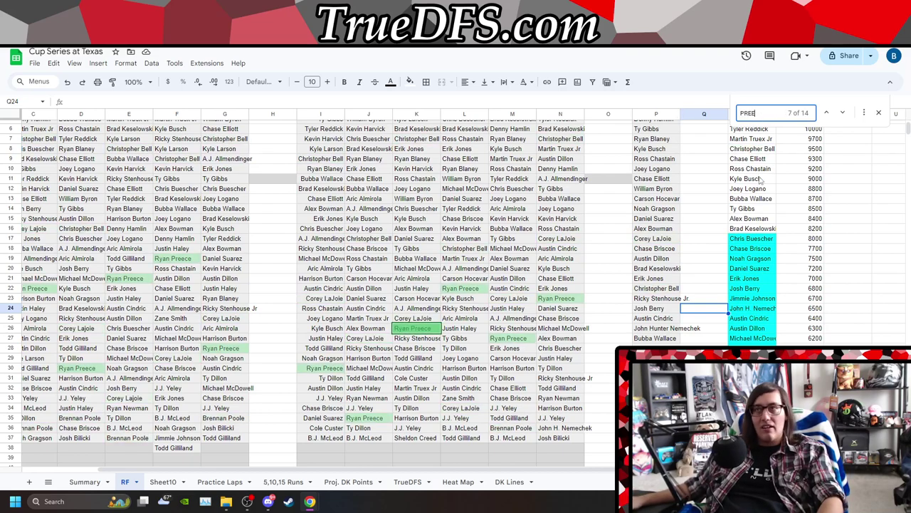
- Search the sheet for "GILL" and then "BURT" to review Todd Gilliland's and Harrison Burton's rankings
double_click(772, 116)
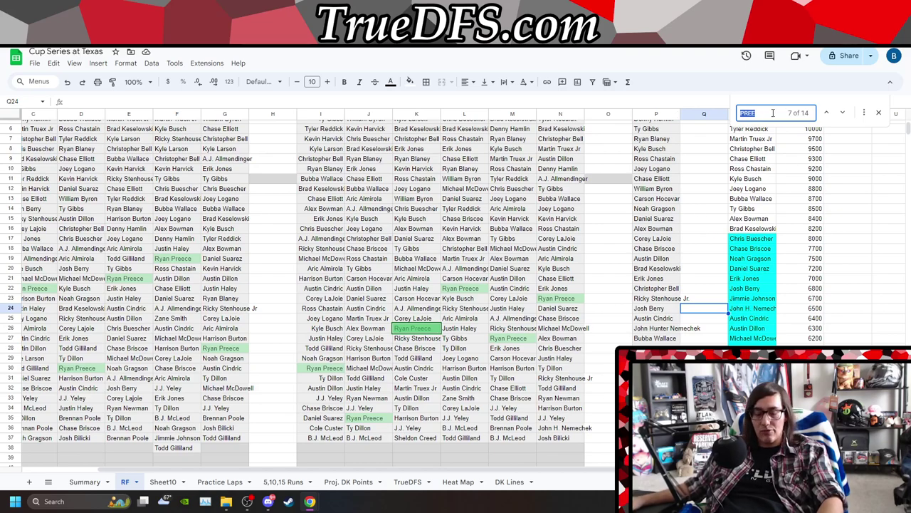
type("GILL")
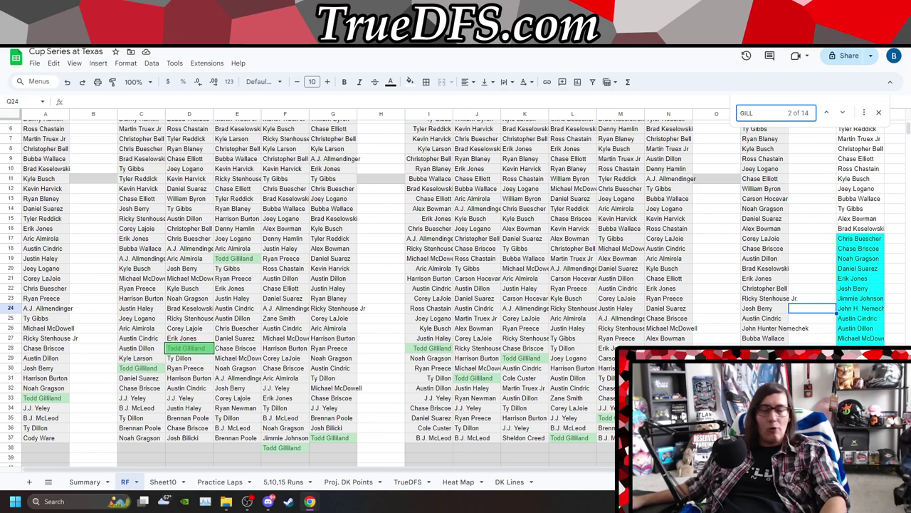
scroll(333, 361, "up", 2)
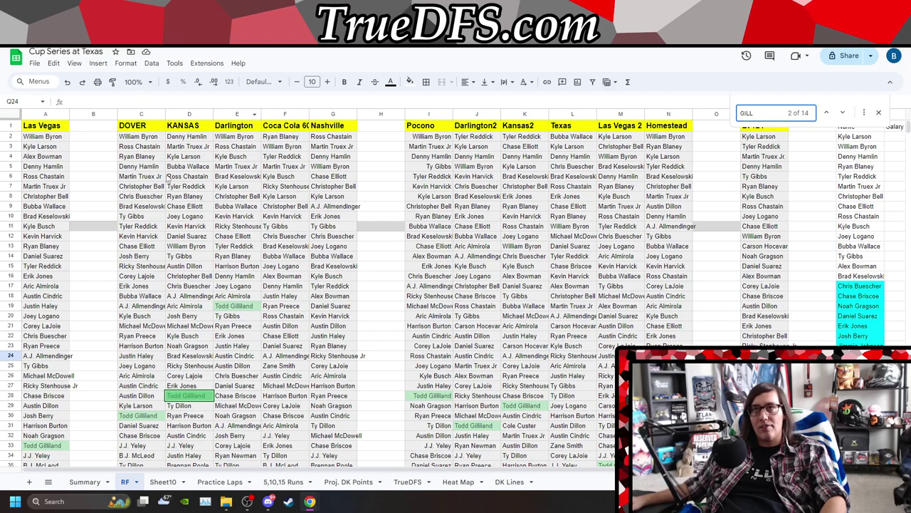
scroll(264, 207, "down", 3)
double_click(762, 112)
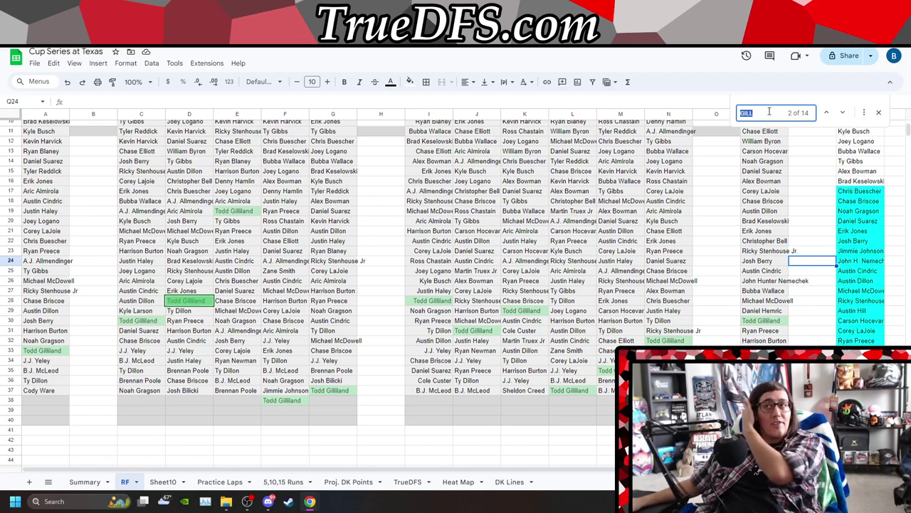
type("BURT")
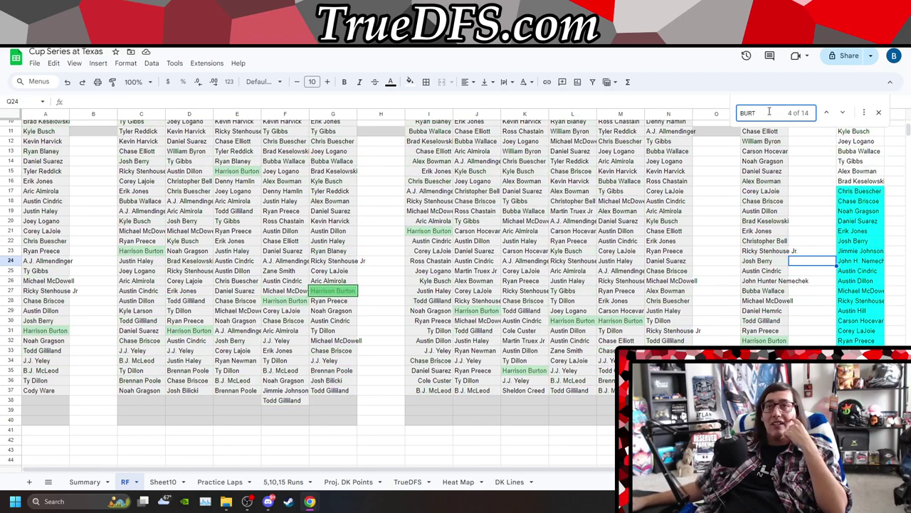
- Search the sheet for "JUST" and look over Justin Haley's rankings from the race headings to the lowest rows
key("ctrl+a")
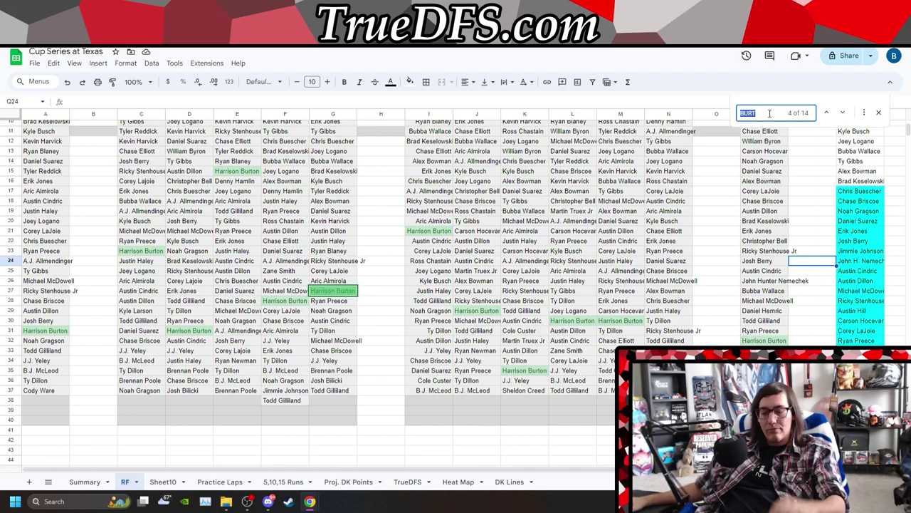
type("JUDTIN")
key("ctrl+a")
type("JUS")
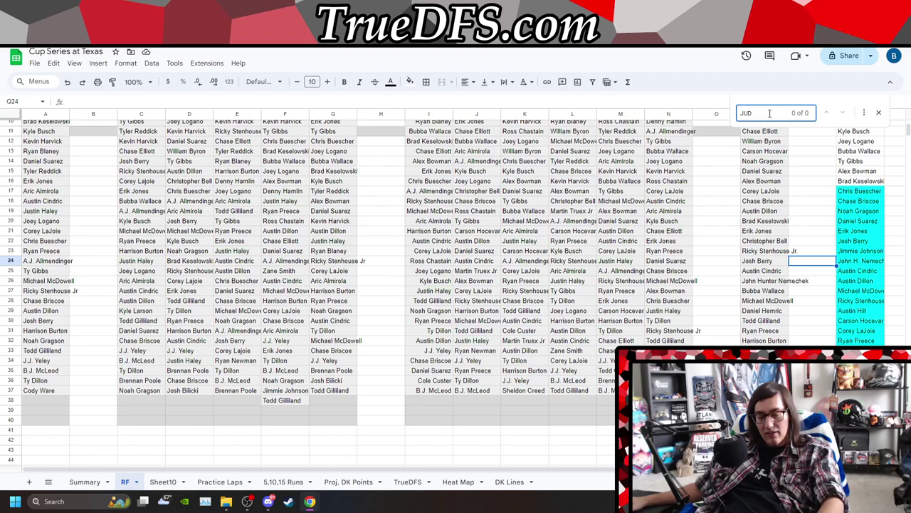
type("IN")
key("BackSpace")
key("BackSpace")
key("BackSpace")
key("BackSpace")
type("ST")
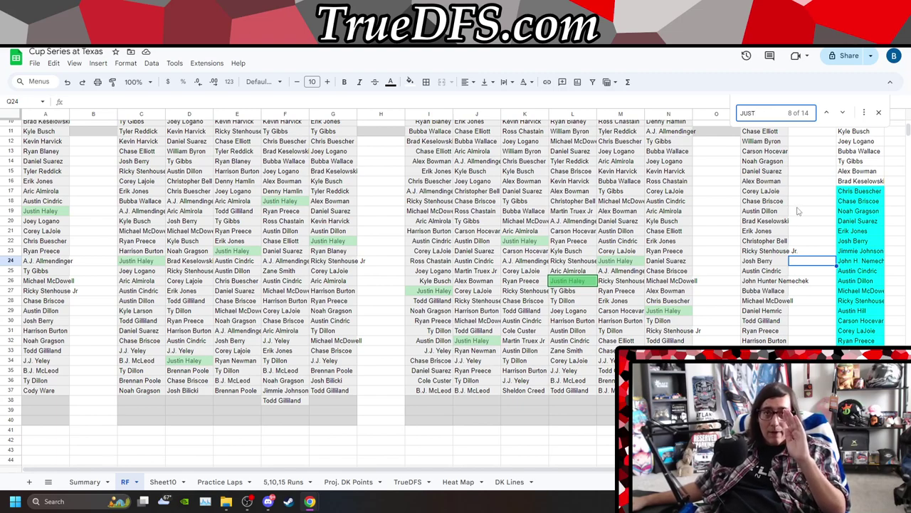
scroll(798, 211, "up", 4)
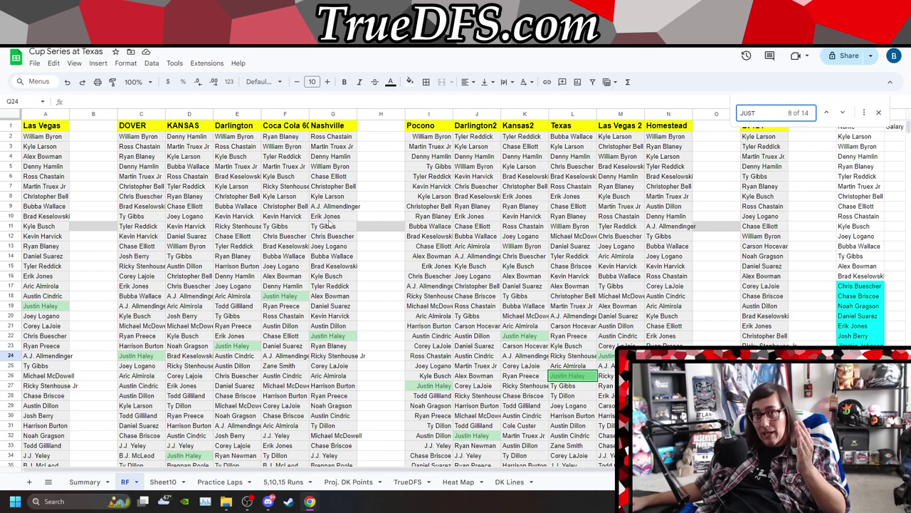
scroll(746, 299, "down", 5)
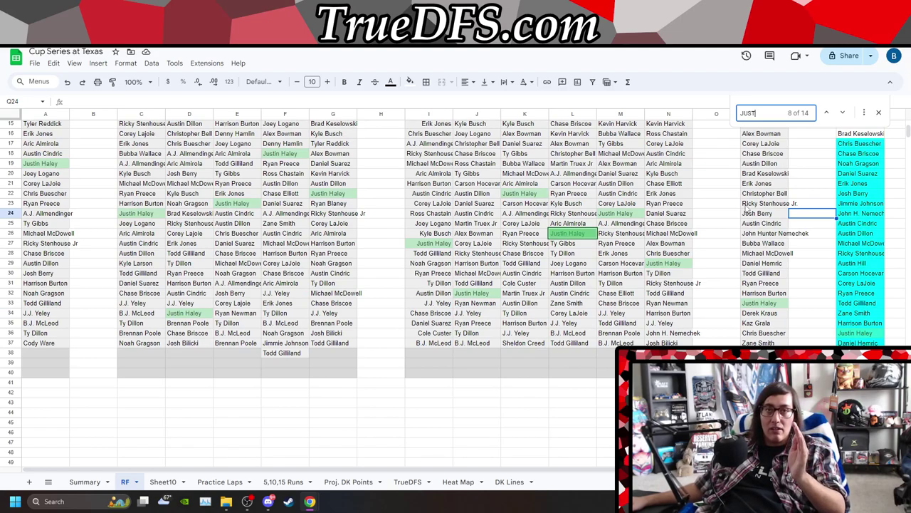
- Search the sheet for "HEMR" and then "KAZ" to compare Daniel Hemric's and Kaz Grala's rankings with their salaries
double_click(764, 113)
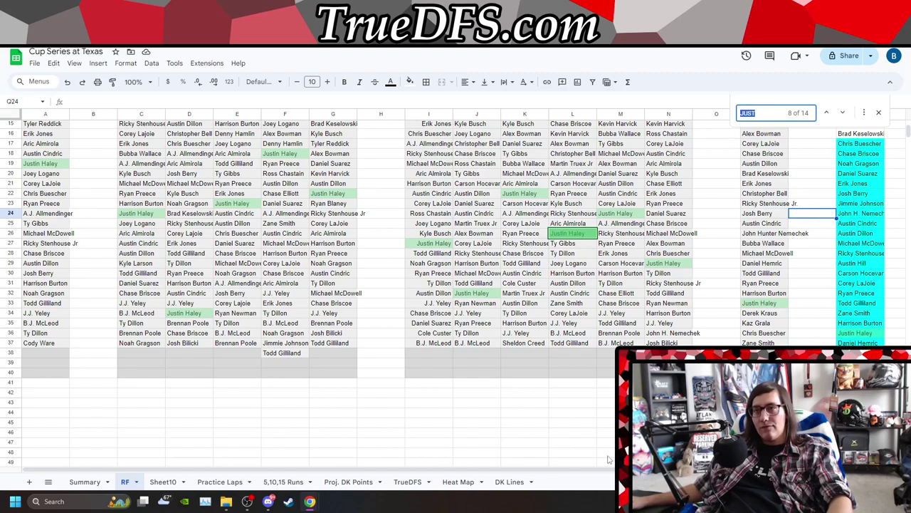
scroll(596, 473, "right", 2)
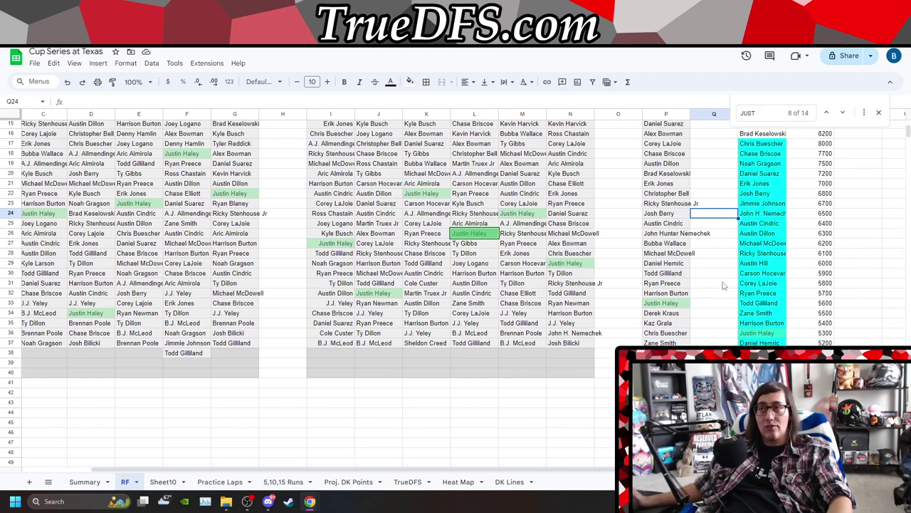
double_click(771, 112)
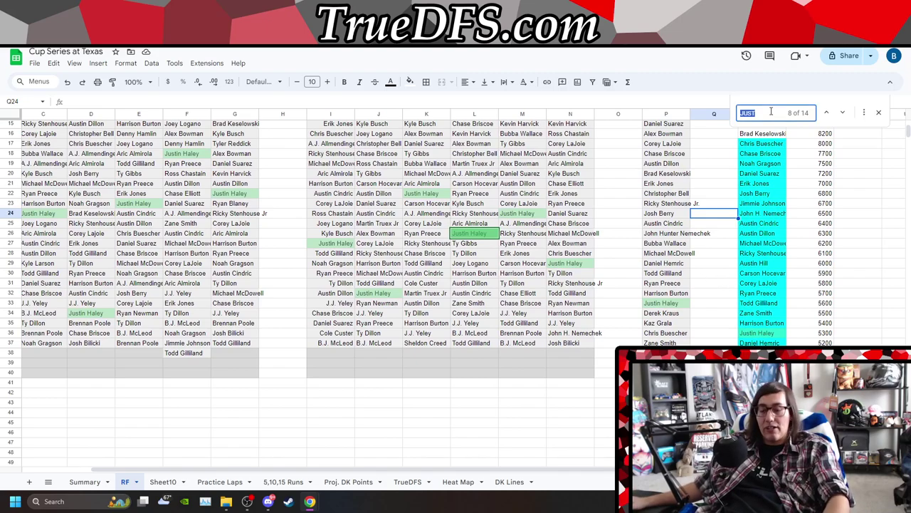
type("HEMR")
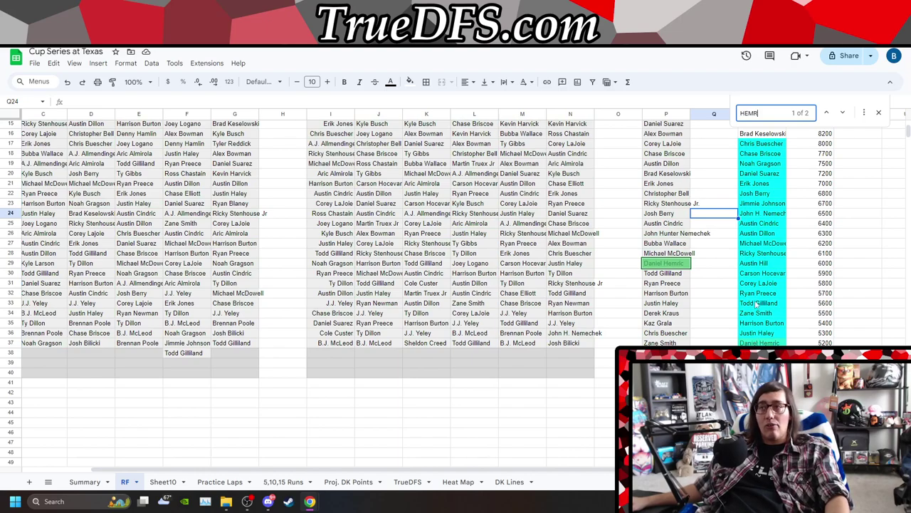
double_click(762, 113)
type("KAZ")
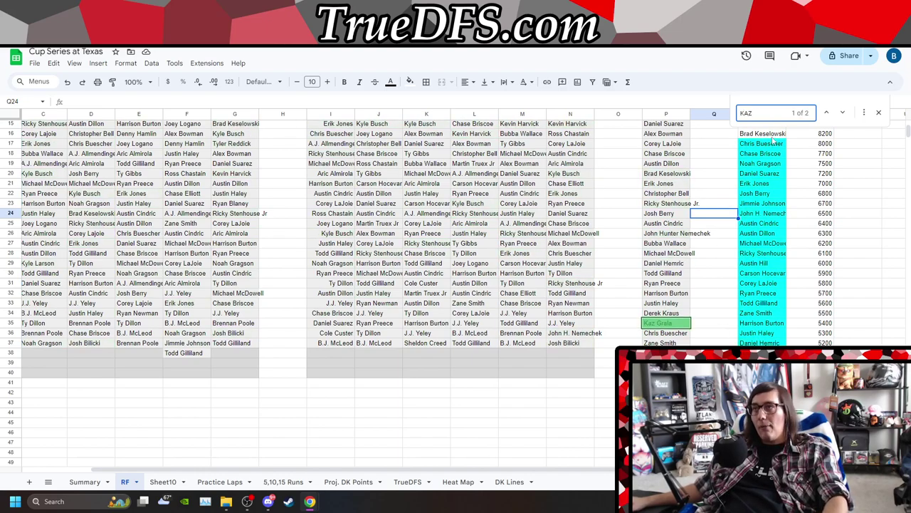
double_click(764, 114)
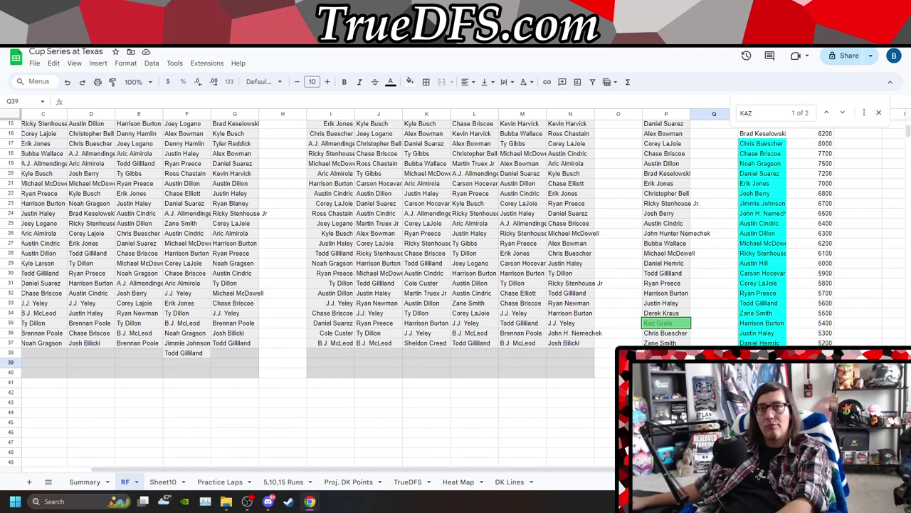
left_click(714, 312)
key("Up")
key("Up")
key("Up")
key("Up")
key("Up")
key("Up")
key("Up")
key("Up")
key("Up")
key("Up")
key("Up")
key("Up")
key("Up")
key("Up")
key("Up")
key("Up")
key("Up")
key("Up")
key("Up")
key("Up")
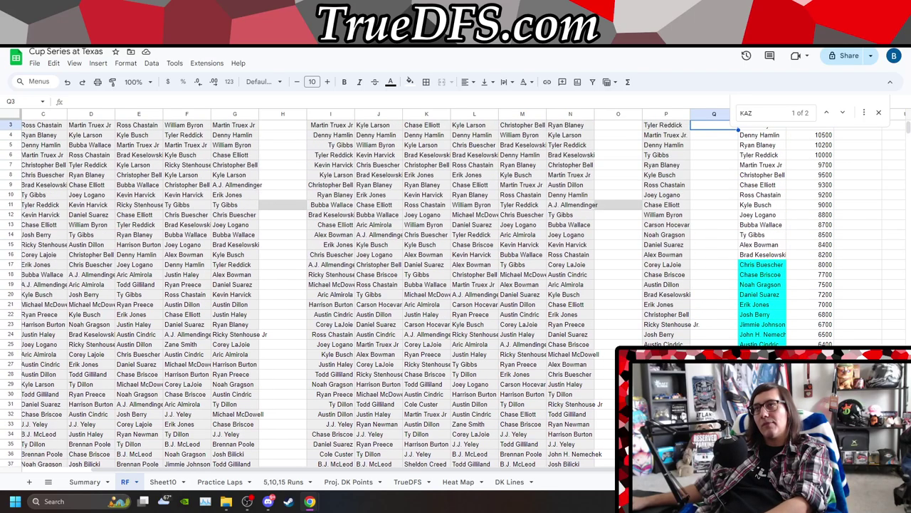
key("Down")
key("Down")
key("Down")
key("Down")
key("Down")
key("Down")
key("Down")
key("Down")
key("Down")
key("Down")
key("Down")
key("Down")
key("Down")
key("Down")
key("Down")
key("Down")
key("Down")
key("Down")
key("Down")
key("Down")
key("Down")
key("Down")
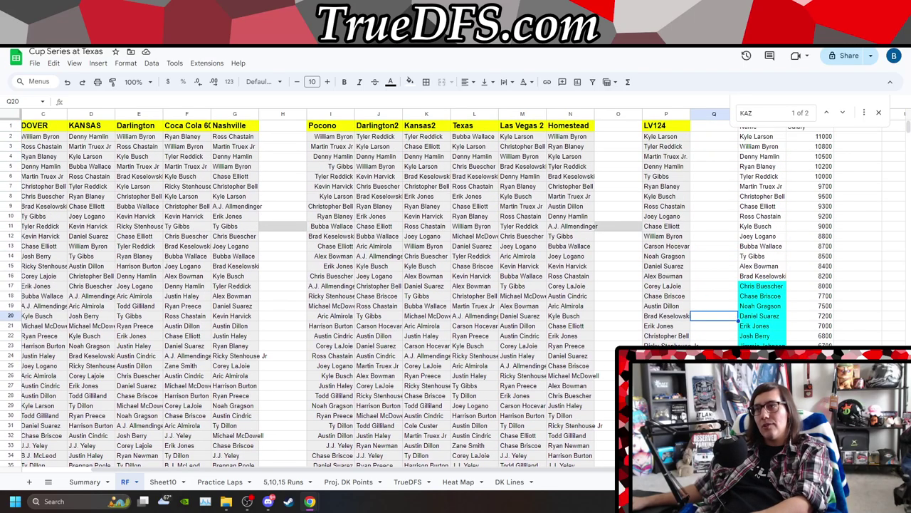
key("Up")
key("Up")
key("Up")
key("Up")
key("Up")
key("Up")
key("Up")
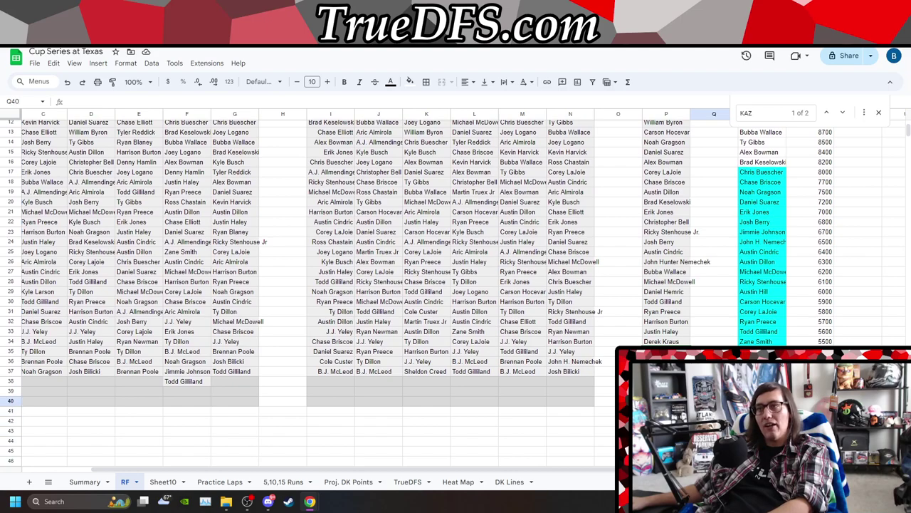
key("Left")
key("Left")
key("Left")
key("Left")
key("Left")
key("Left")
key("Left")
key("Left")
key("Left")
key("Left")
key("Left")
key("Left")
key("Left")
key("Left")
key("Left")
key("Left")
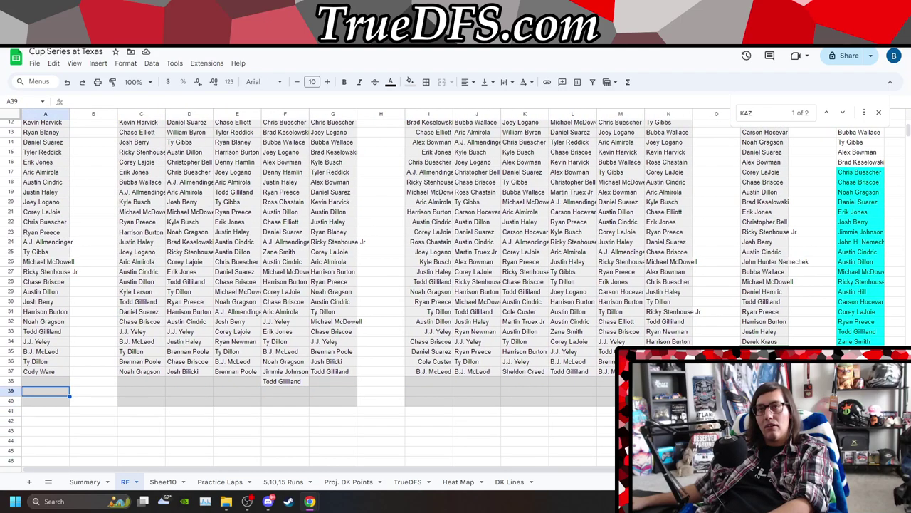
key("Right")
key("Right")
key("Right")
key("Right")
key("Right")
key("Right")
key("Right")
key("Right")
key("Right")
key("Right")
key("Right")
key("Right")
key("Right")
key("Right")
key("Right")
key("Right")
key("Right")
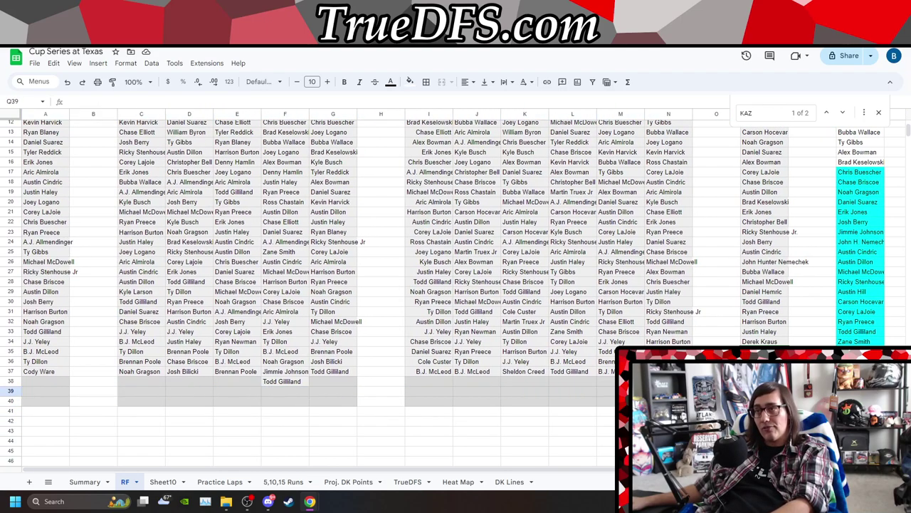
key("Right")
key("Right")
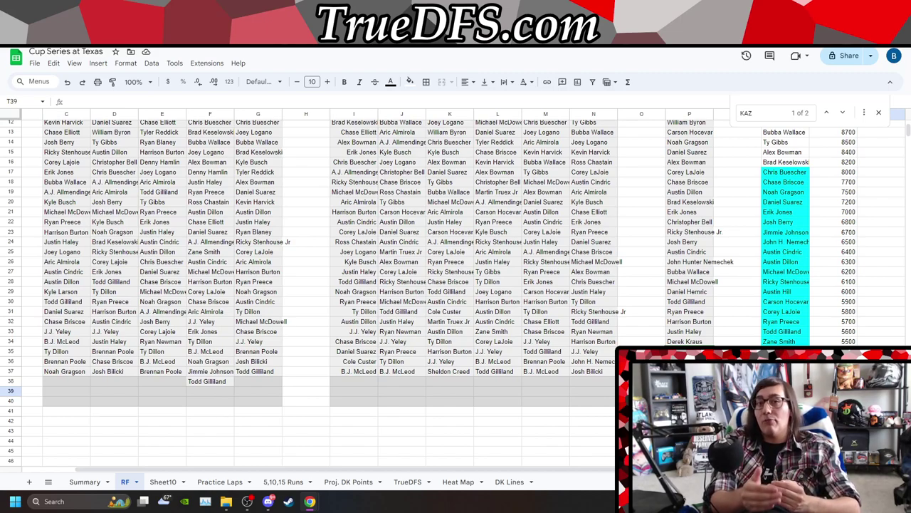
- Return to the Salary heading in the first row and close the sheet search
key("Left")
key("Up")
key("Up")
key("Up")
key("Up")
key("Up")
key("Up")
key("Up")
key("Up")
key("Up")
key("Up")
key("Up")
key("Up")
key("Up")
key("Up")
key("Up")
key("Up")
key("Up")
key("Up")
key("Up")
key("Up")
key("Up")
key("Up")
key("Up")
key("Up")
key("Up")
key("Up")
key("Up")
key("Up")
key("Up")
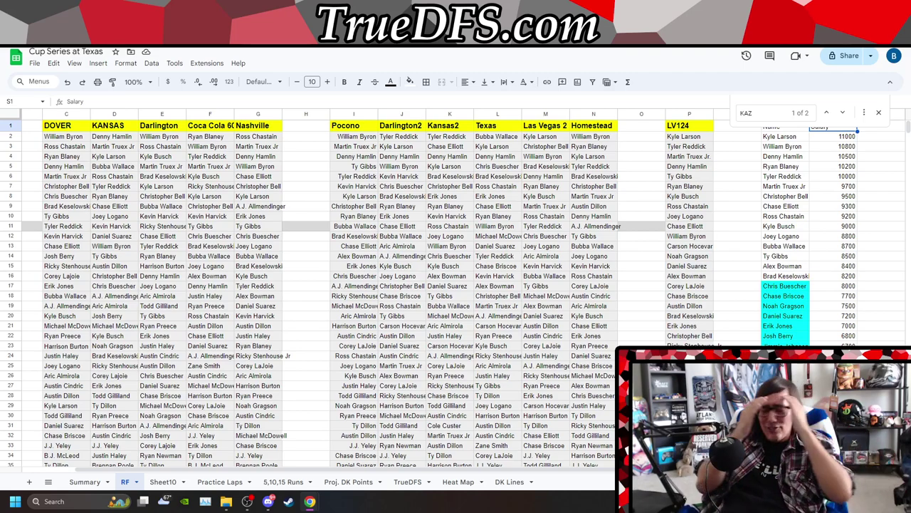
left_click(880, 115)
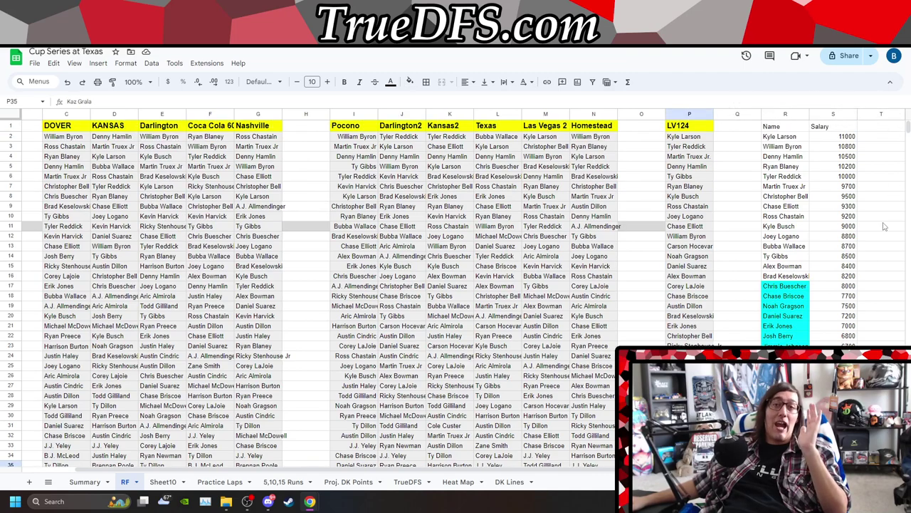